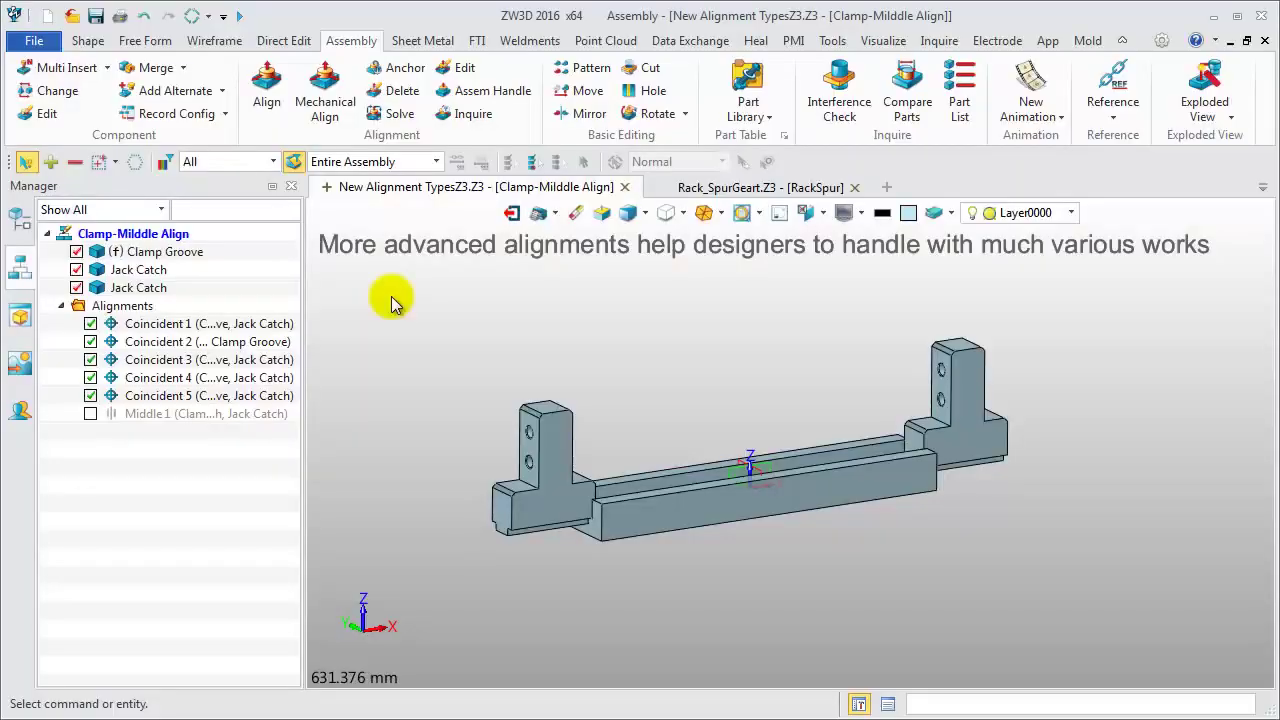
Step: Slide the left Jack Catch along the Clamp Groove to the rail's end
middle_click_drag(660, 351, 645, 398)
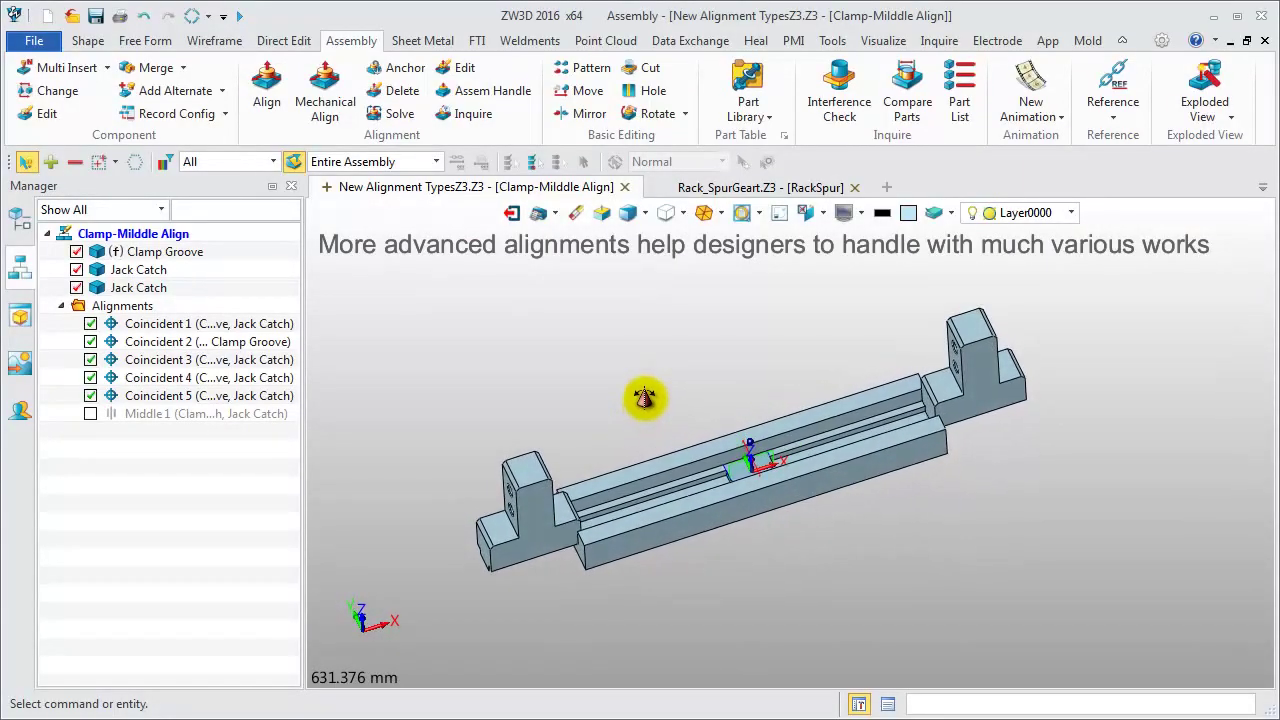
left_click(485, 548)
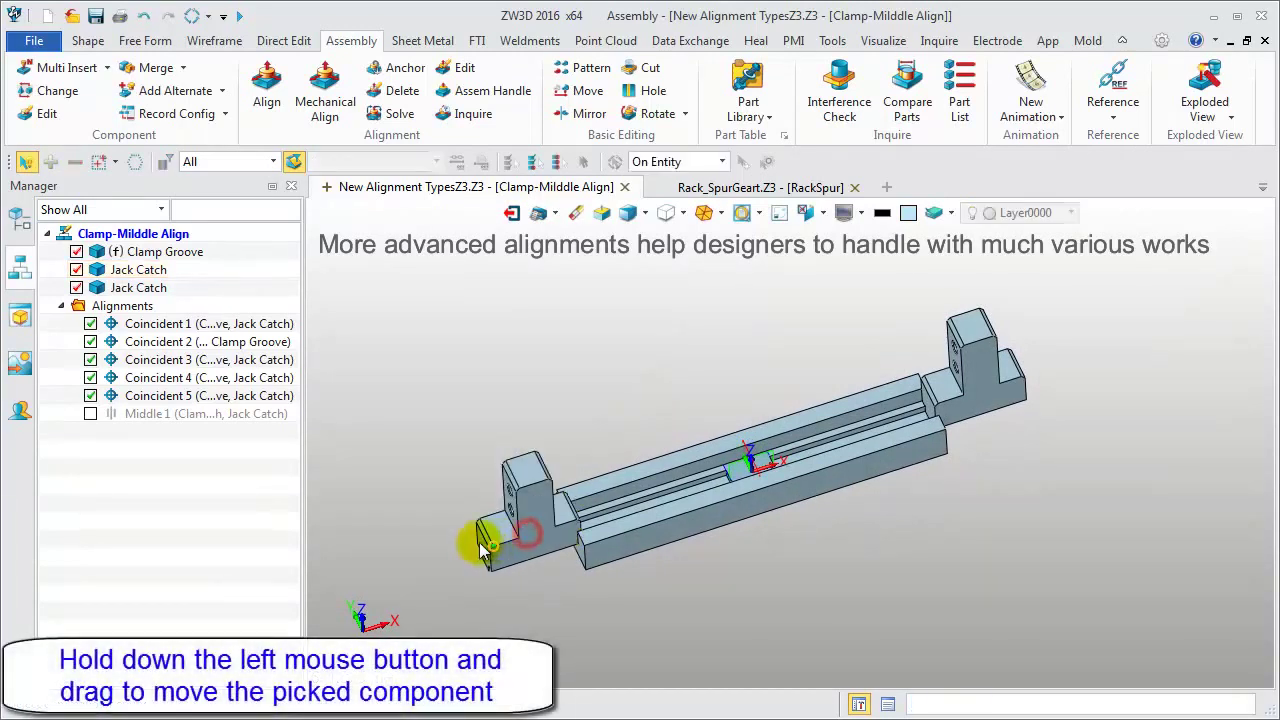
left_click_drag(452, 550, 597, 513)
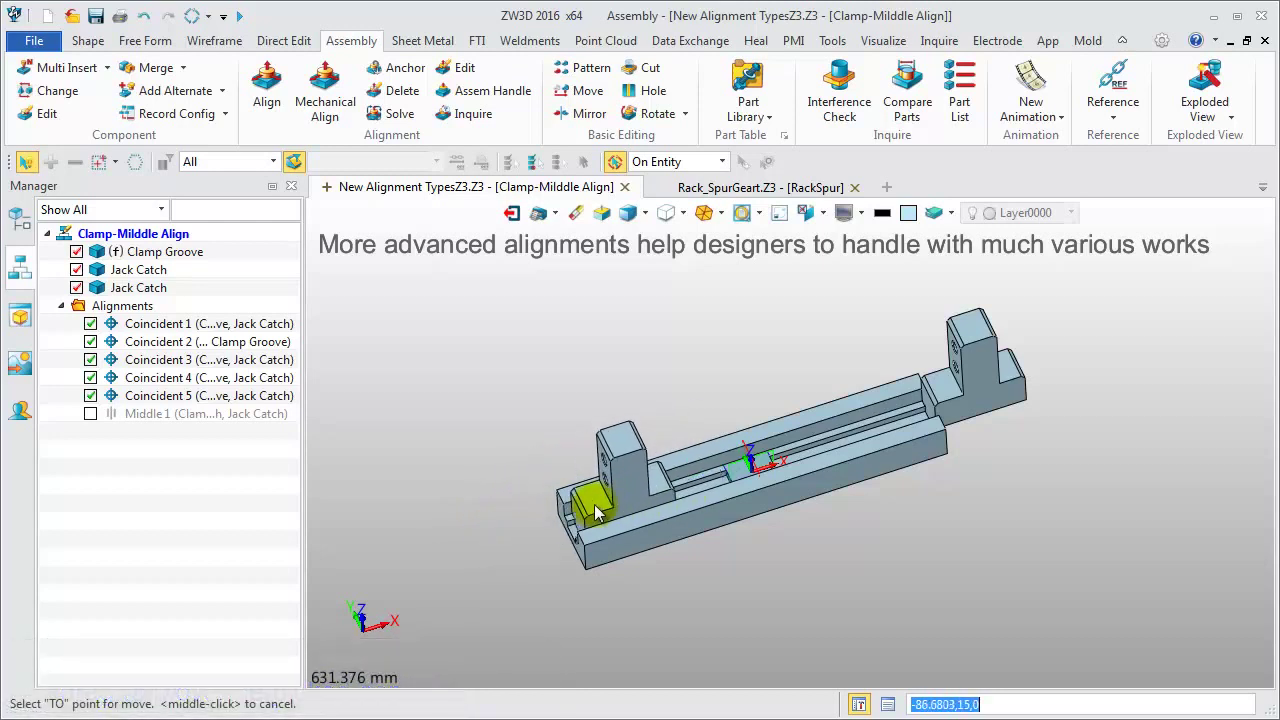
left_click(510, 515)
Step: Drag the right Jack Catch off the rail so it sits beyond the groove's far end
left_click(1033, 392)
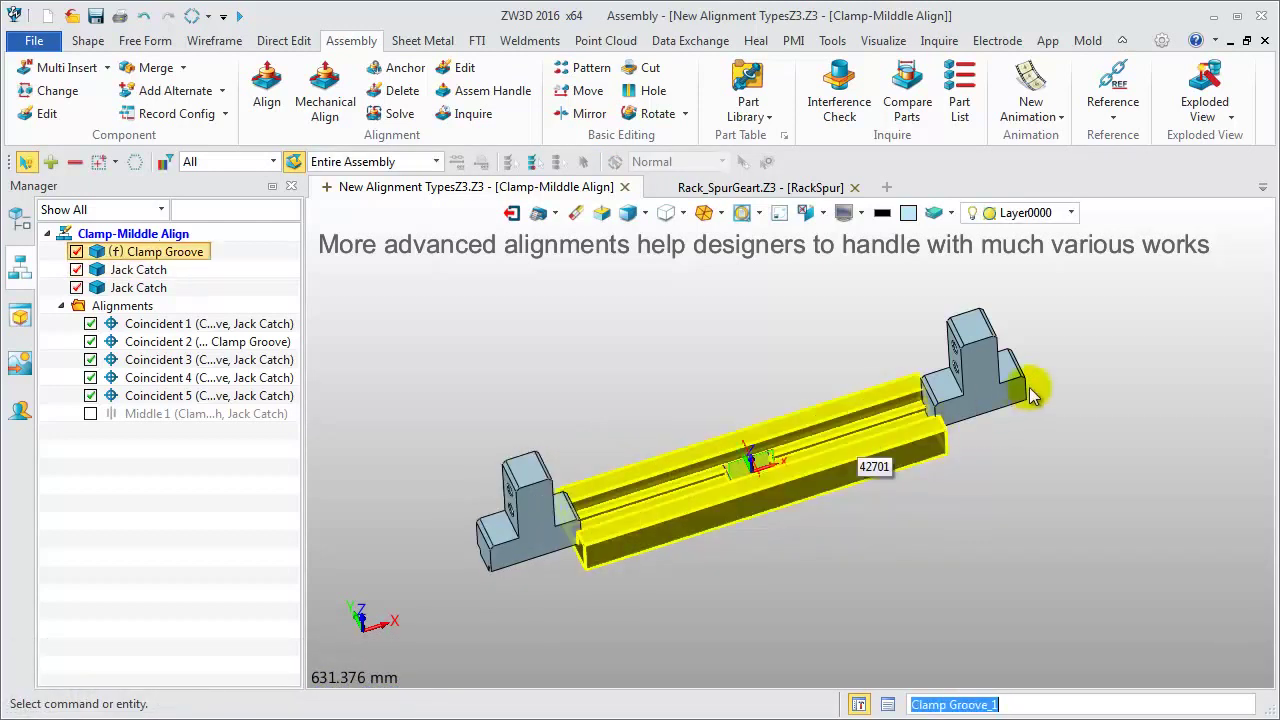
left_click_drag(1033, 392, 1018, 422)
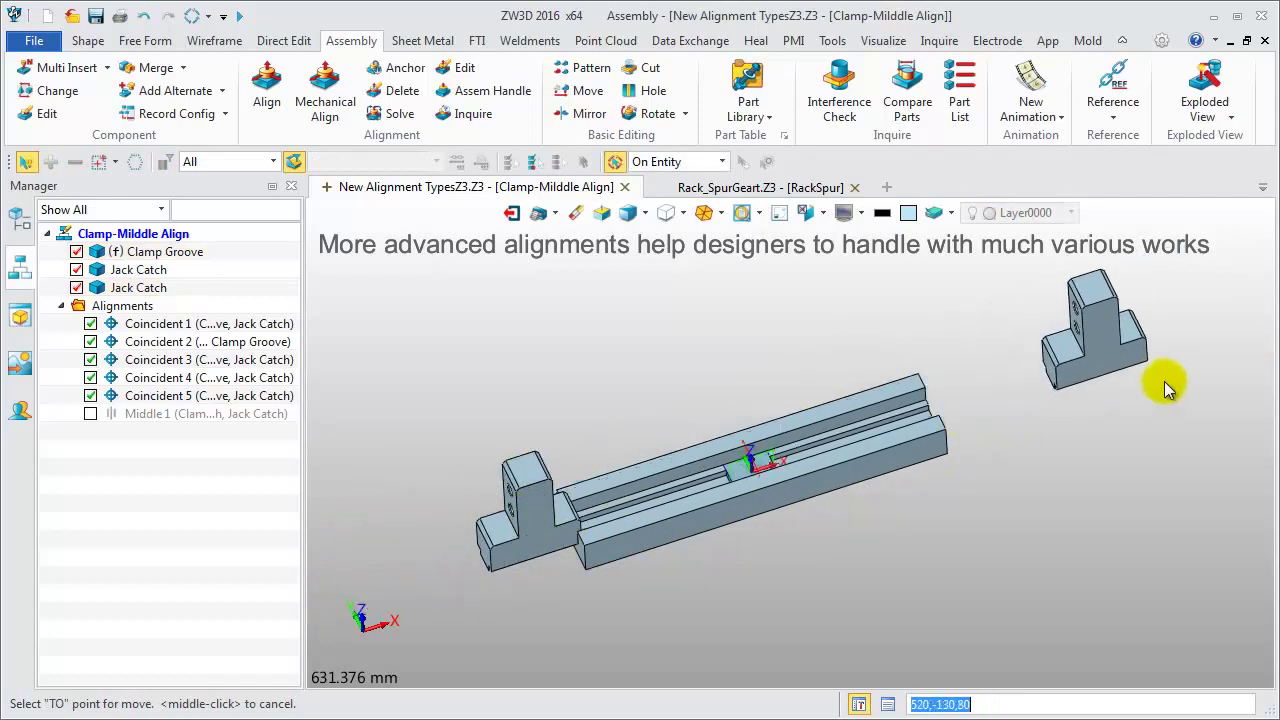
left_click(1125, 390)
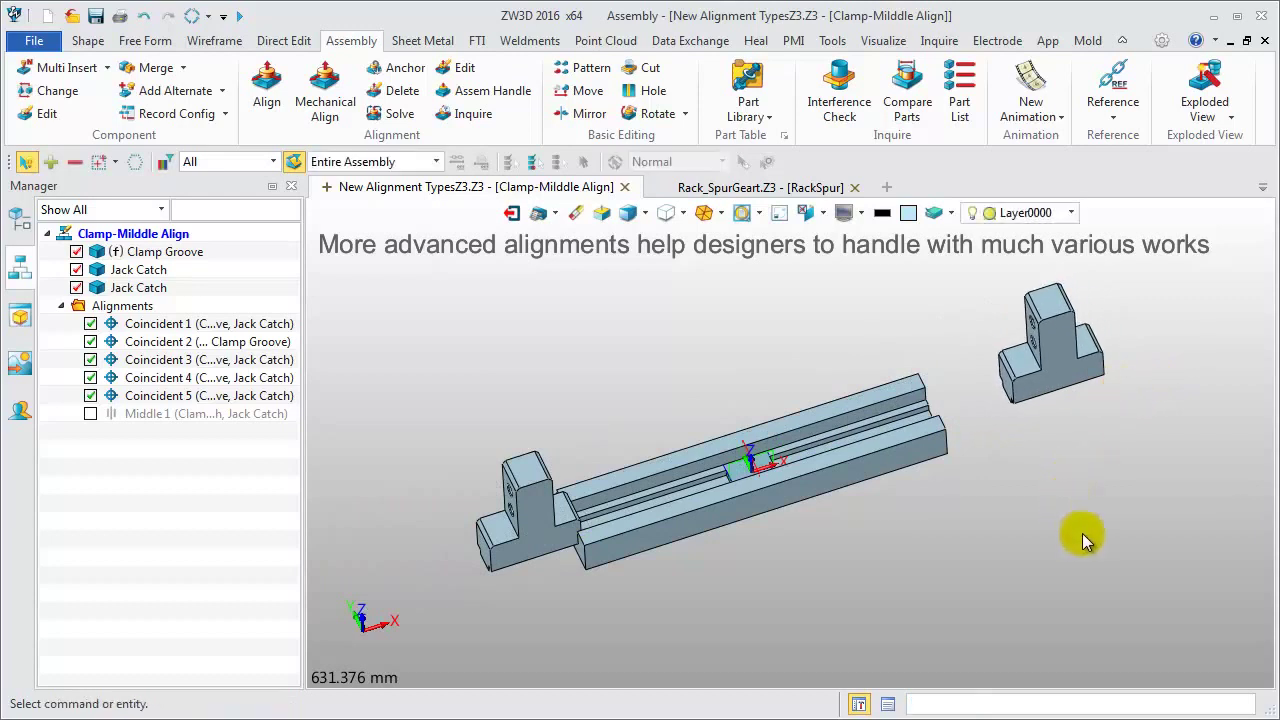
middle_click_drag(1084, 531, 1089, 491)
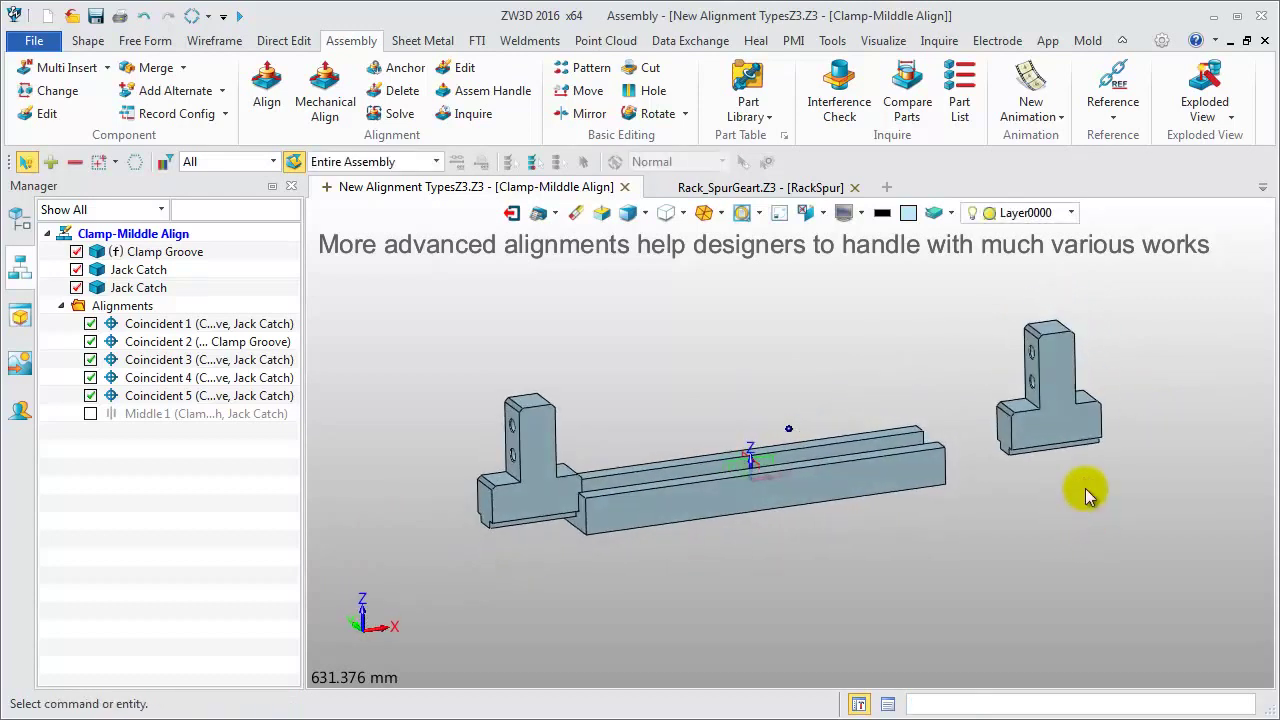
Step: Start a Middle alignment using both Clamp Groove end faces as base entities
left_click(268, 82)
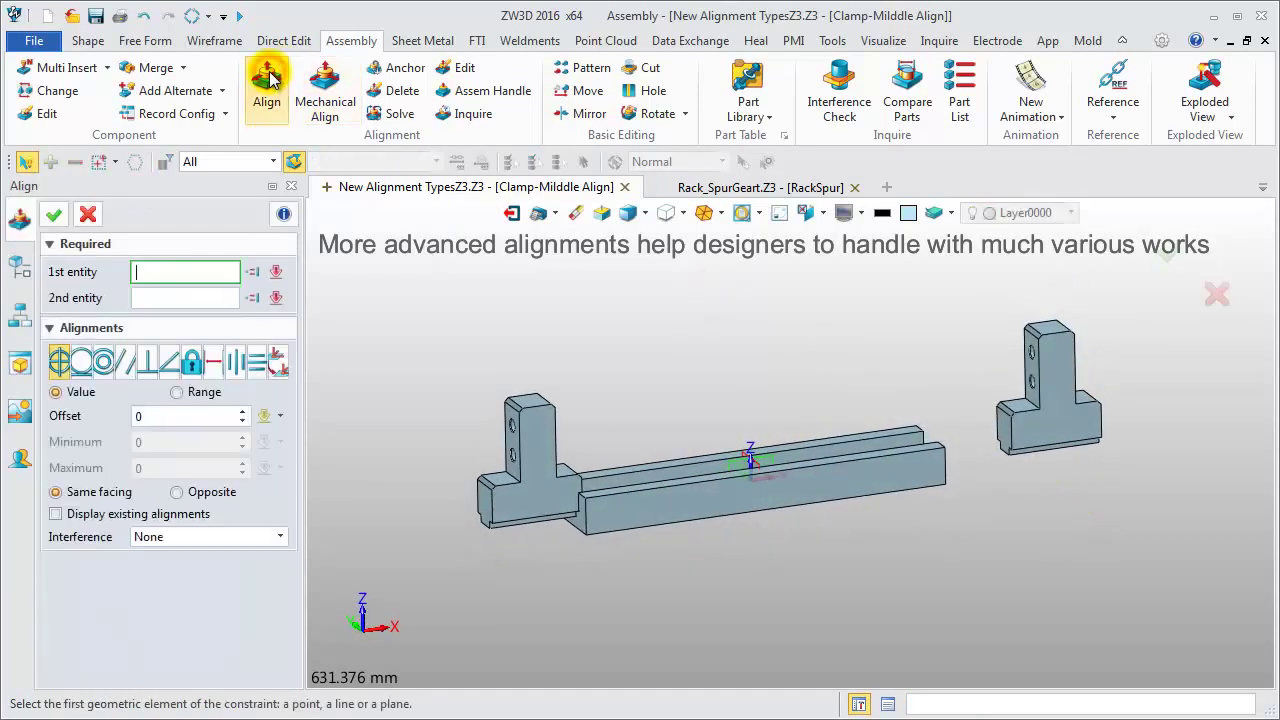
left_click(238, 364)
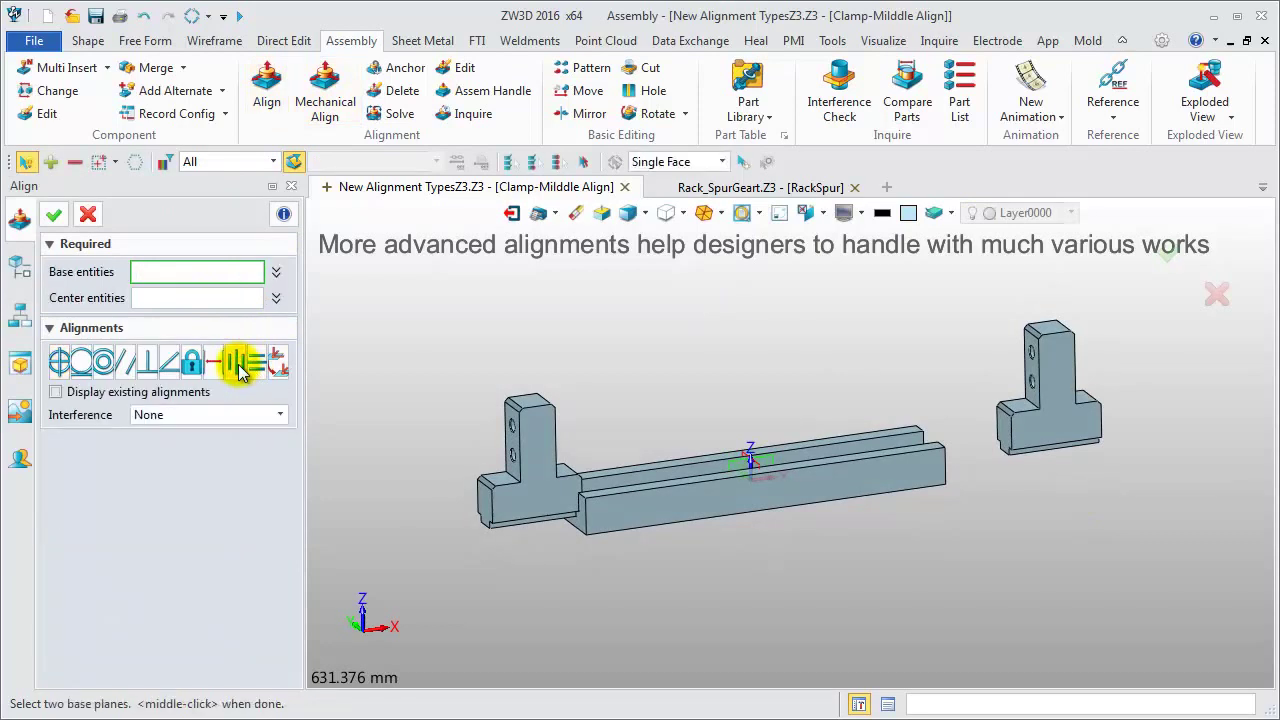
left_click(573, 515)
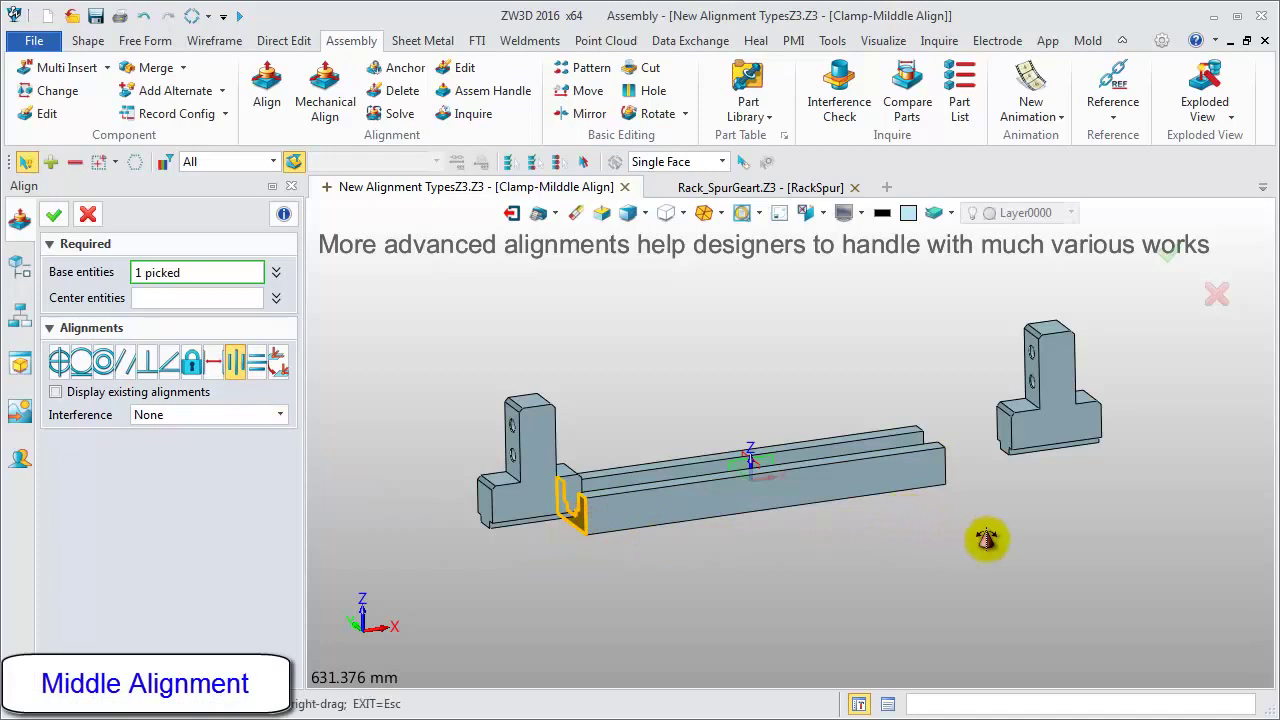
right_click_drag(986, 540, 930, 538)
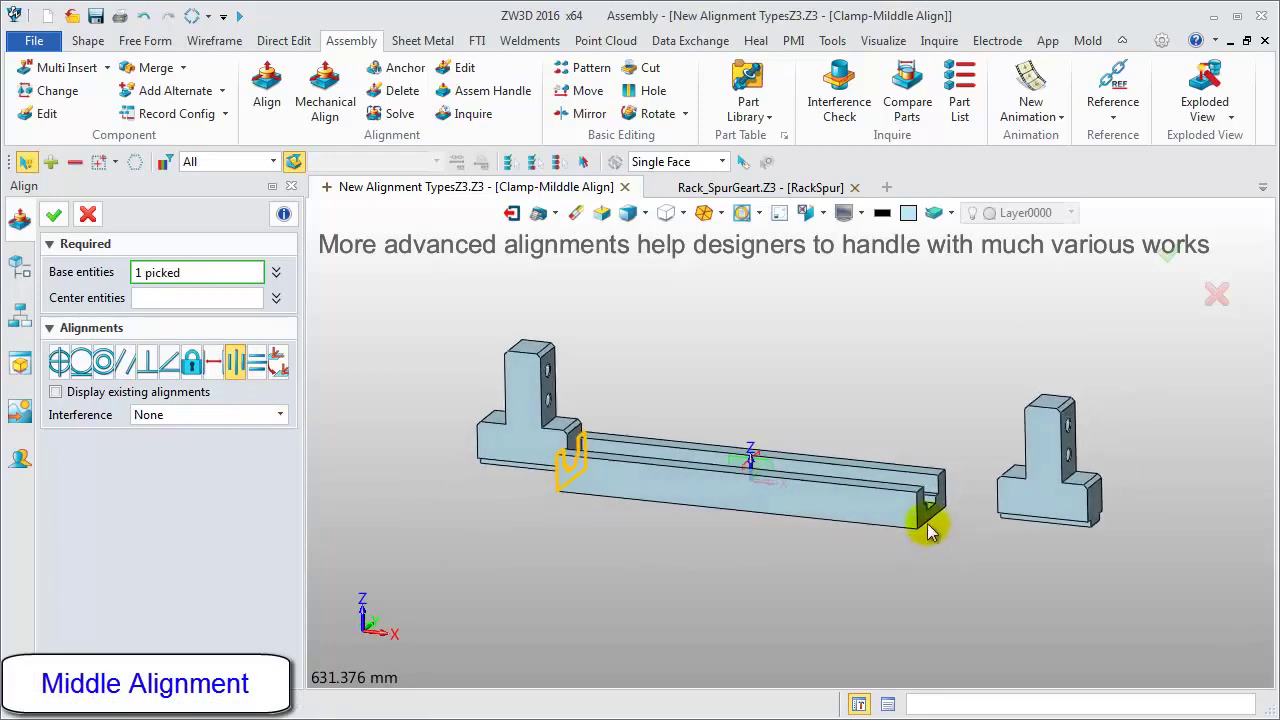
left_click(928, 528)
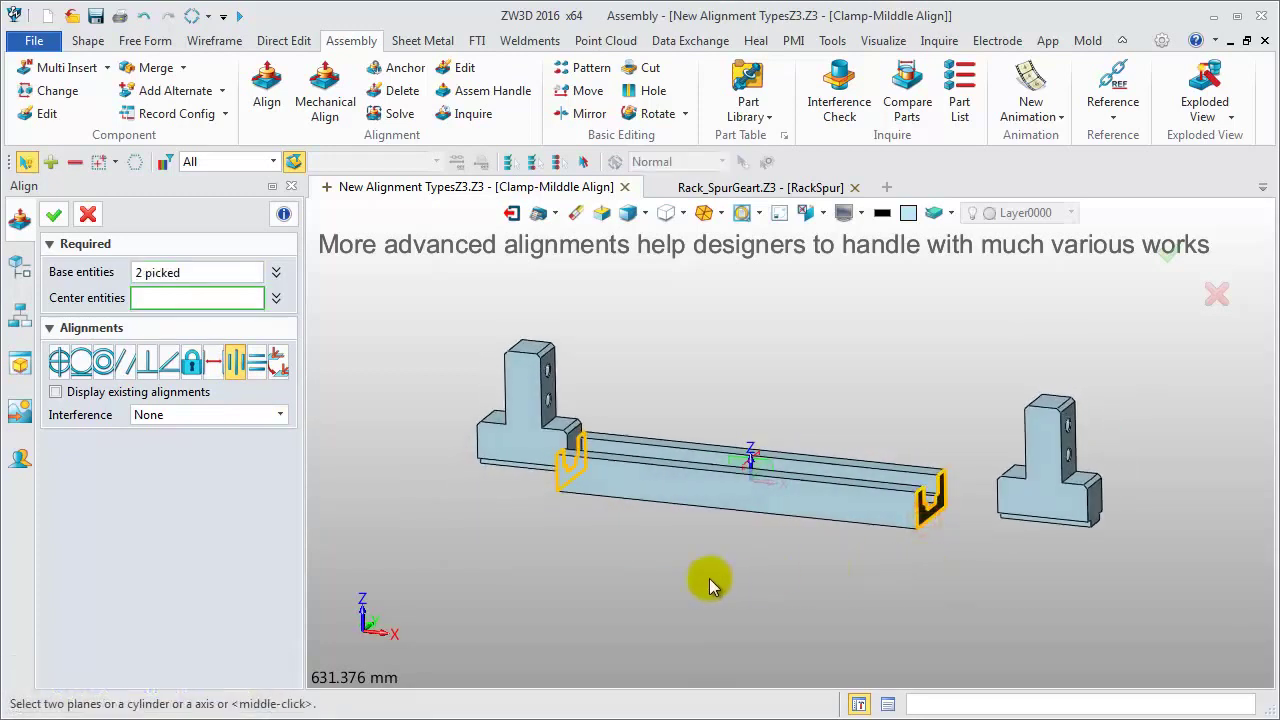
Step: Pick the right and left Jack Catch faces as centre entities and apply the alignment
left_click(1097, 512)
right_click_drag(508, 590, 590, 595)
left_click(530, 541)
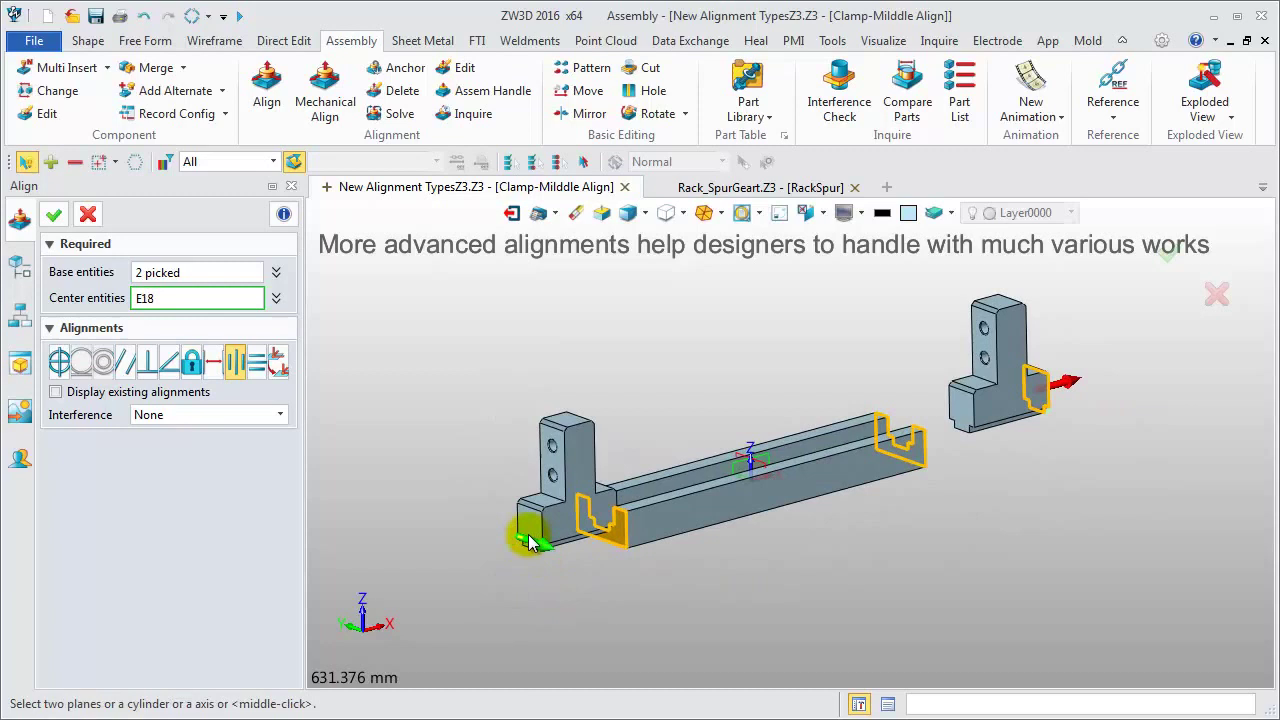
left_click(530, 535)
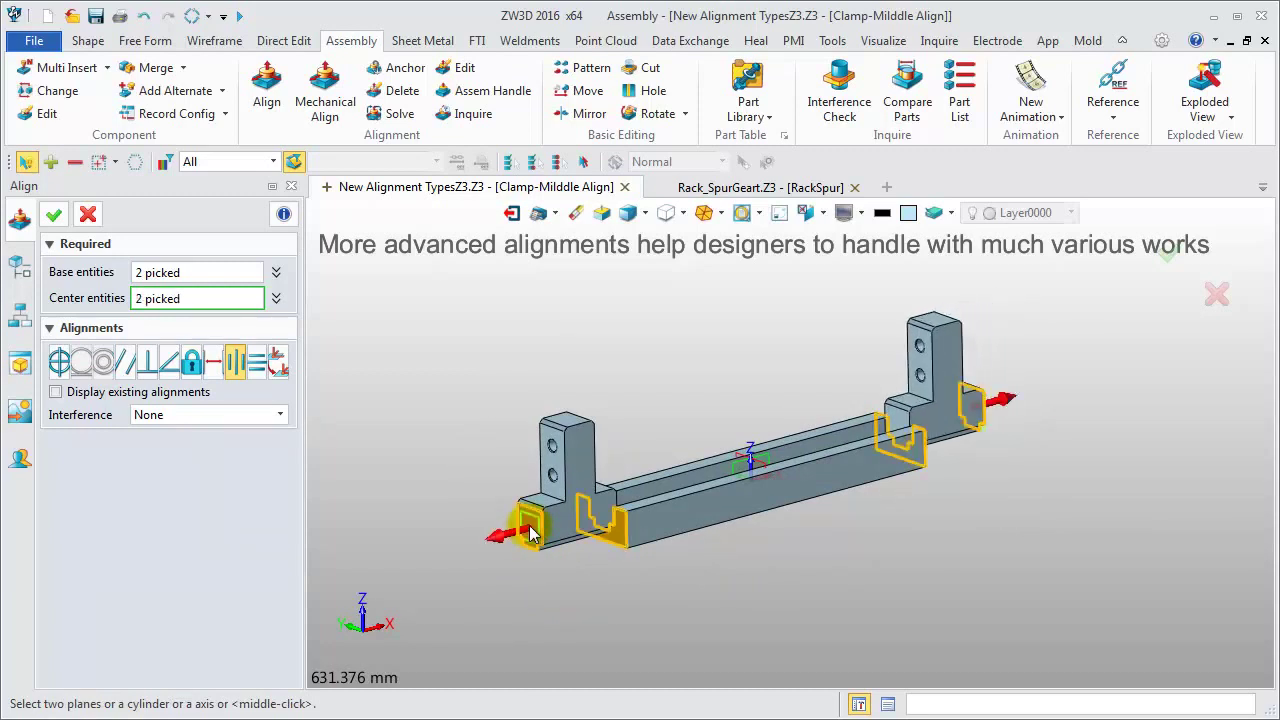
left_click(55, 215)
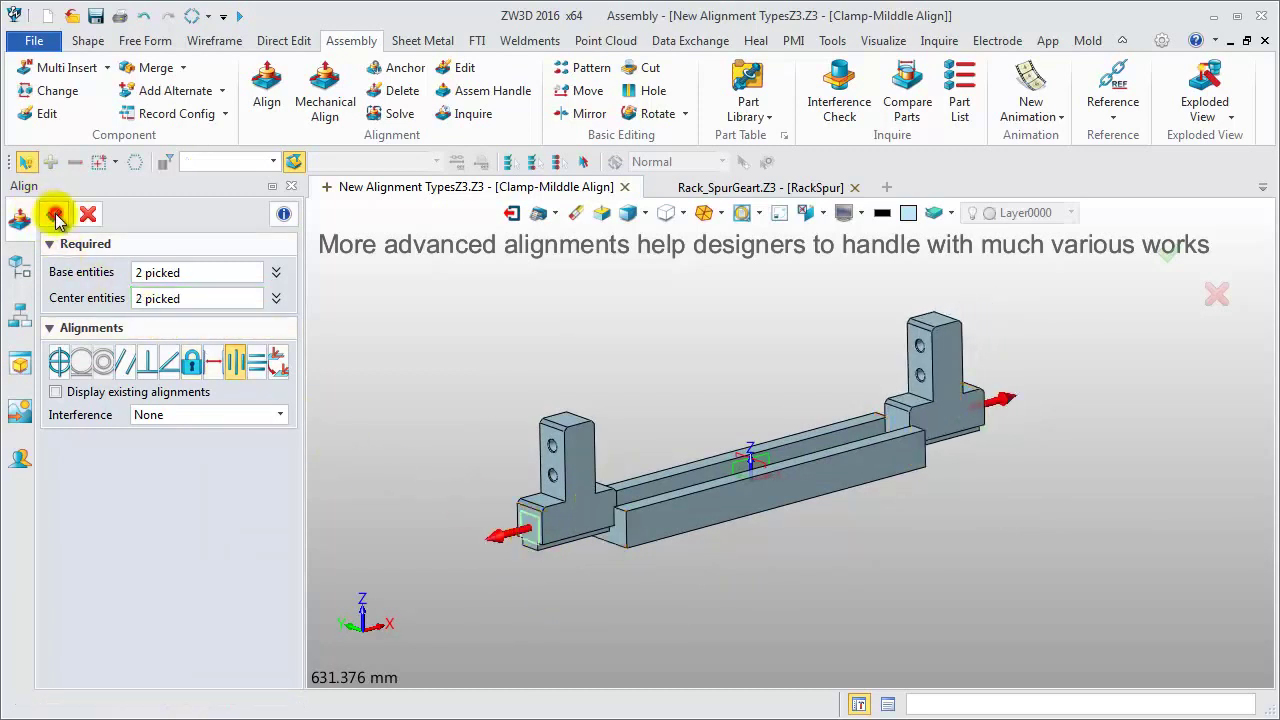
Step: Drag the left Jack Catch along the rail so both clamps sit near the rail ends
middle_click_drag(620, 392, 617, 400)
left_click(528, 534)
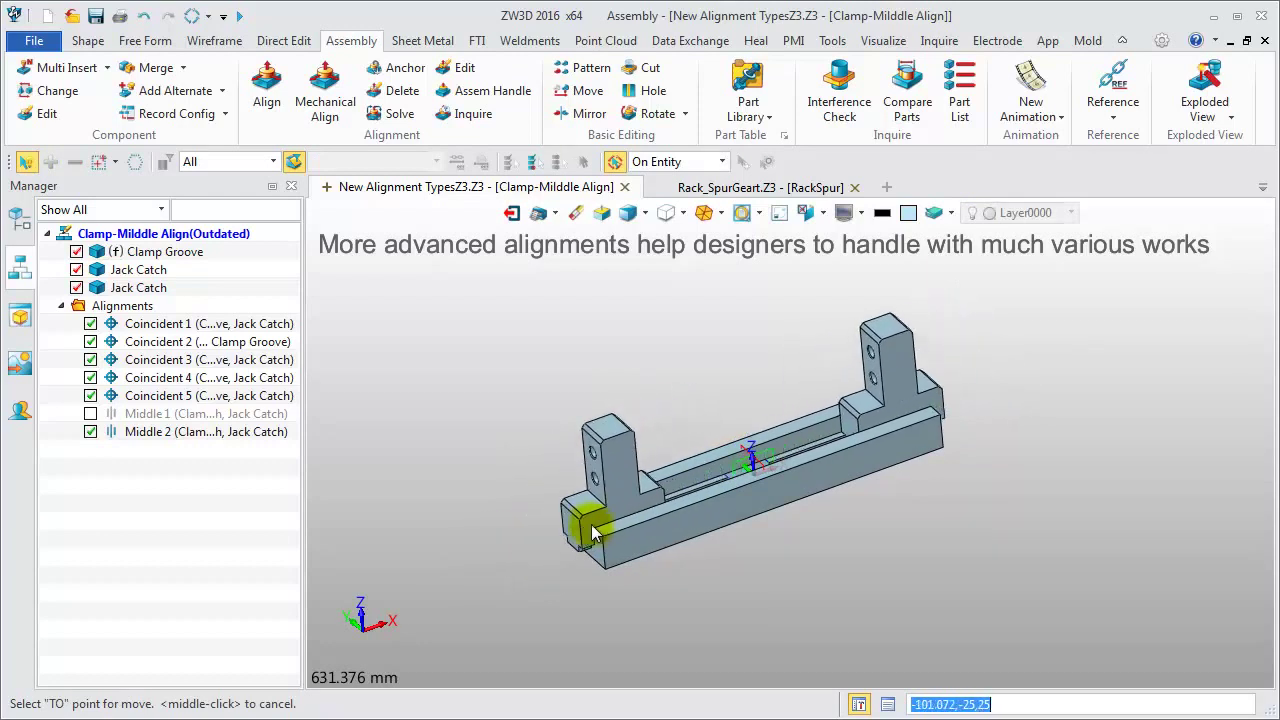
left_click(572, 522)
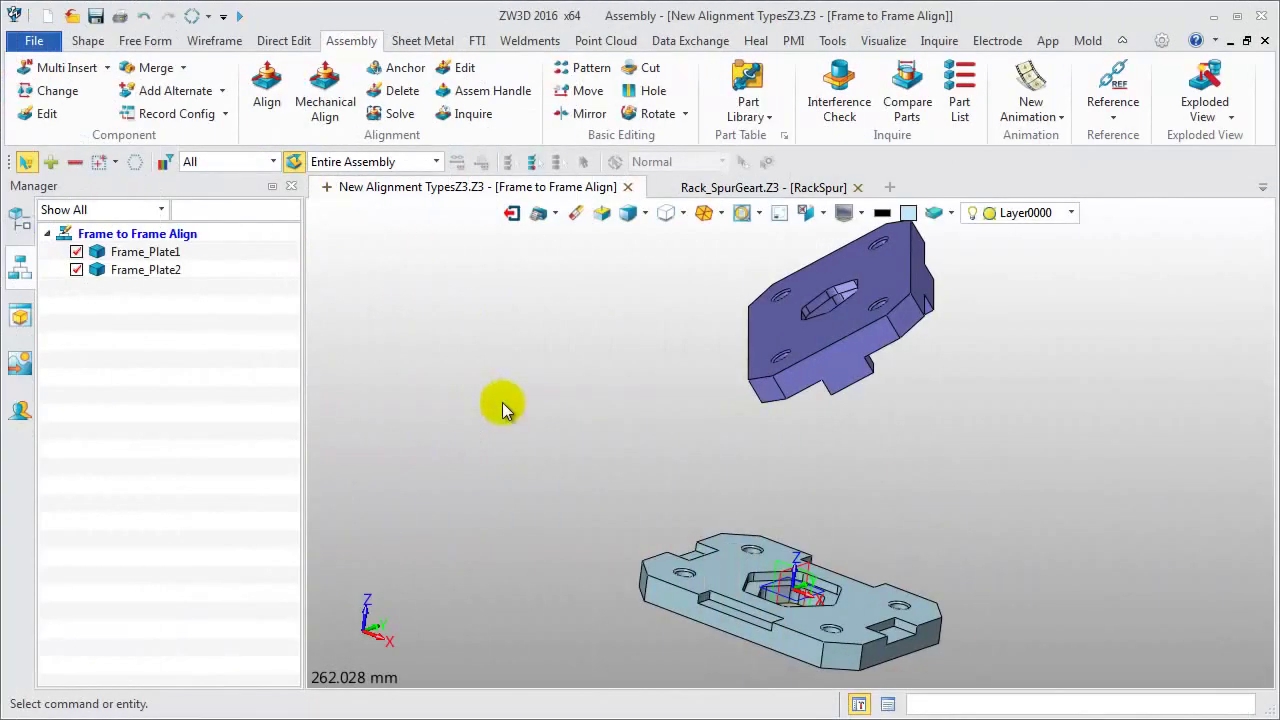
Step: Turn off global datum display and triad display in the display settings
right_click_drag(502, 402, 368, 393)
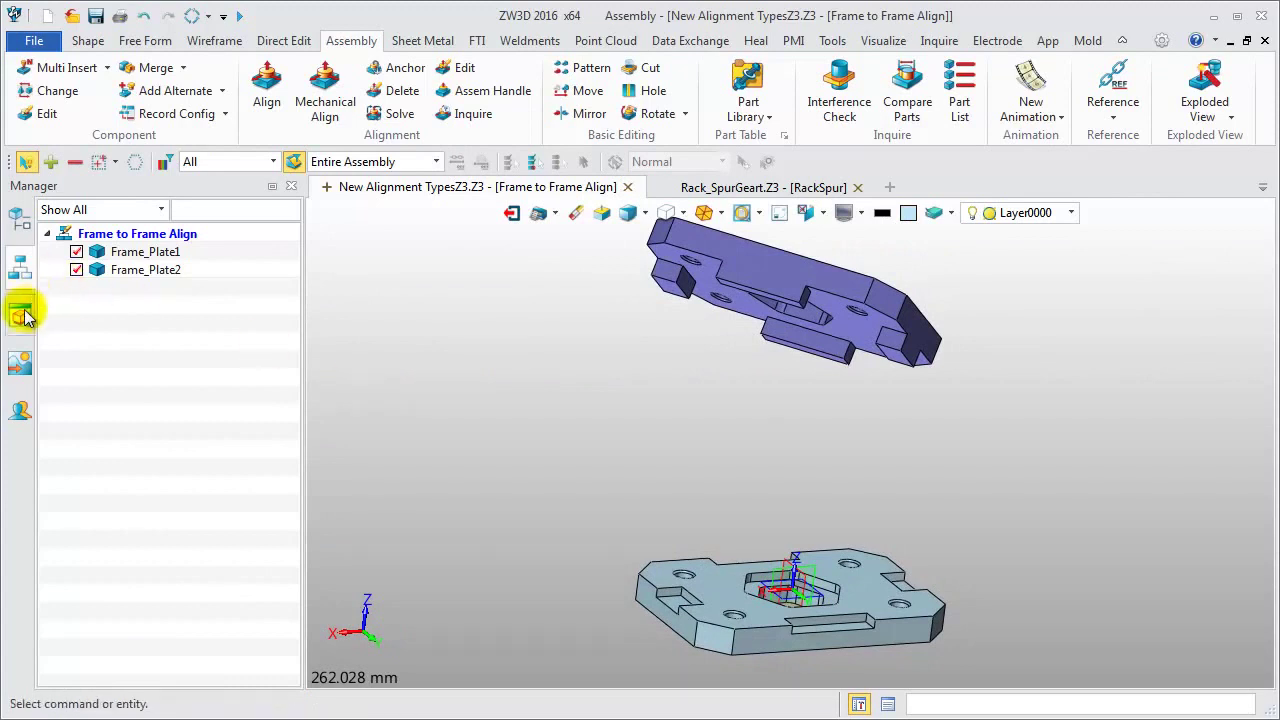
left_click(20, 366)
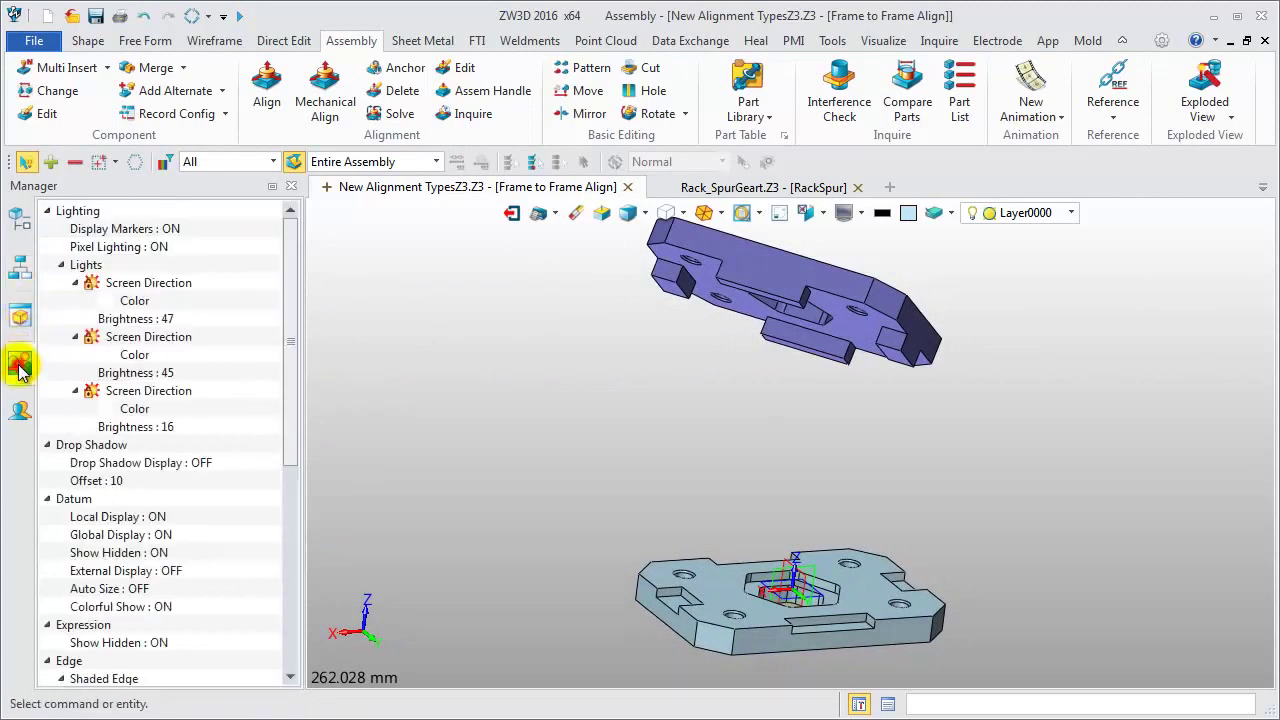
left_click(158, 536)
left_click_drag(291, 443, 291, 583)
left_click(158, 626)
left_click(158, 626)
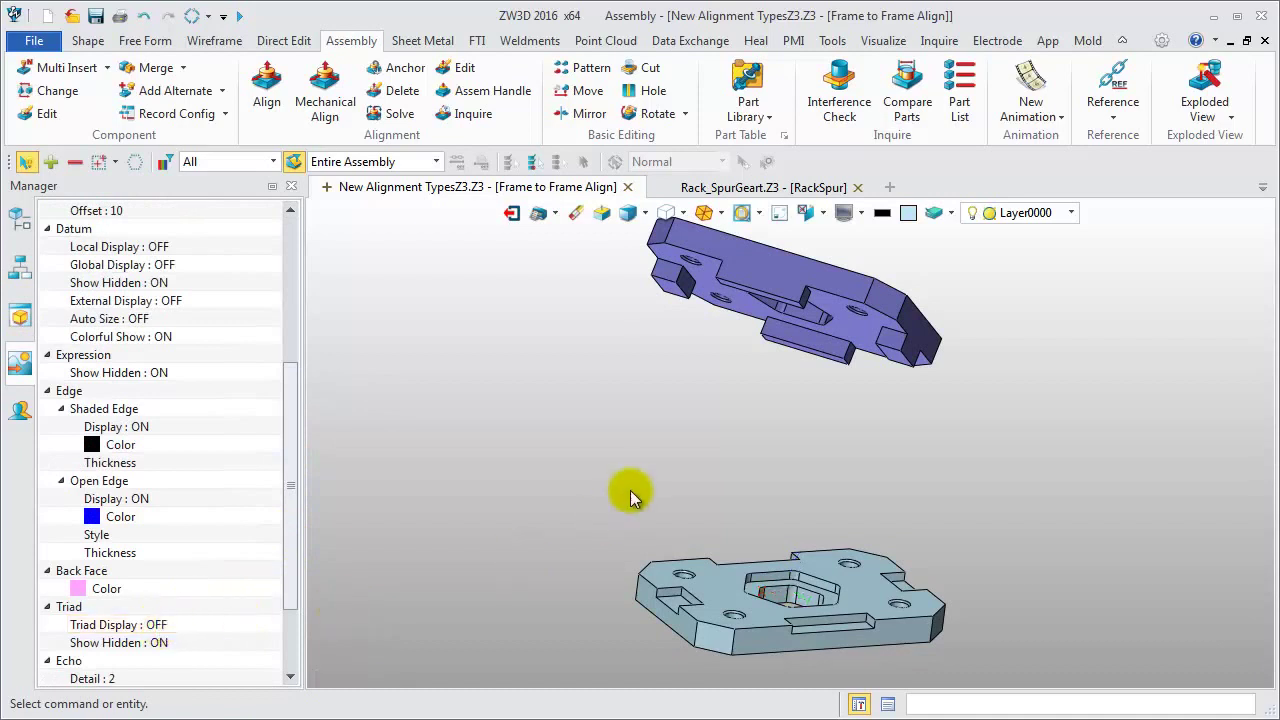
Step: Switch external datum display on to show both plates' attached frames
scroll(631, 476, "down", 1)
middle_click_drag(643, 467, 668, 476)
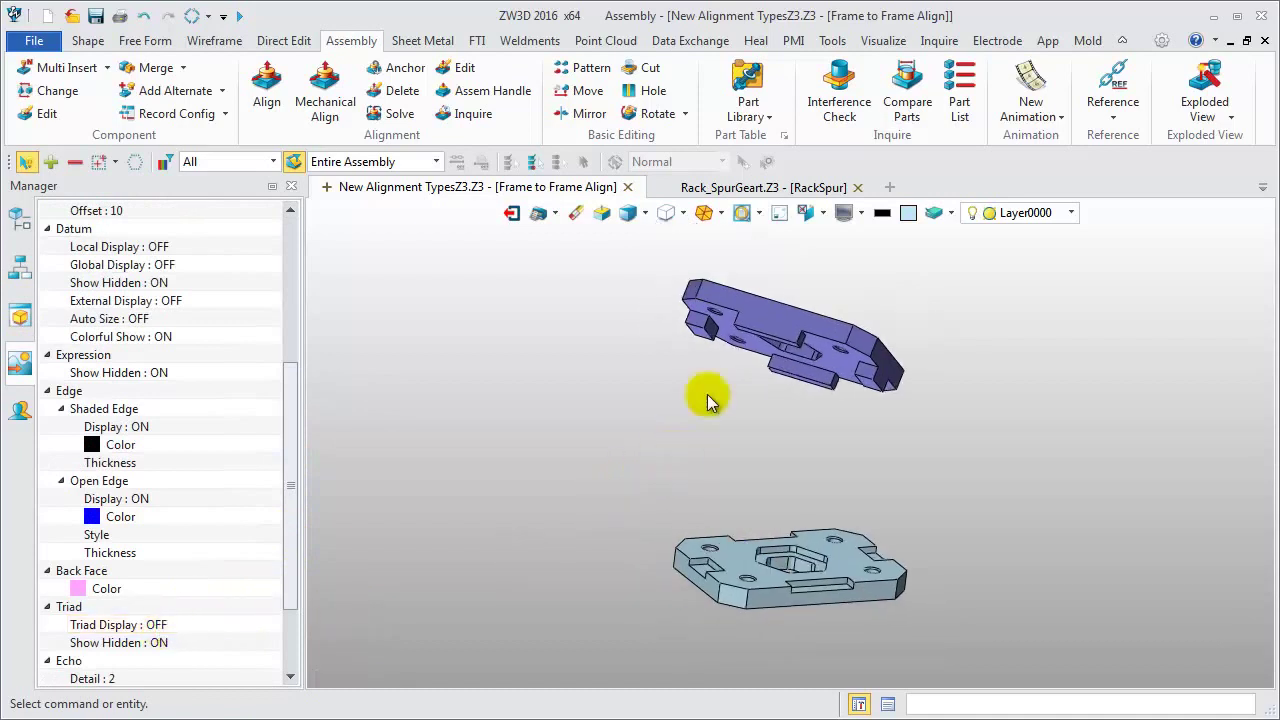
left_click(822, 213)
left_click(836, 258)
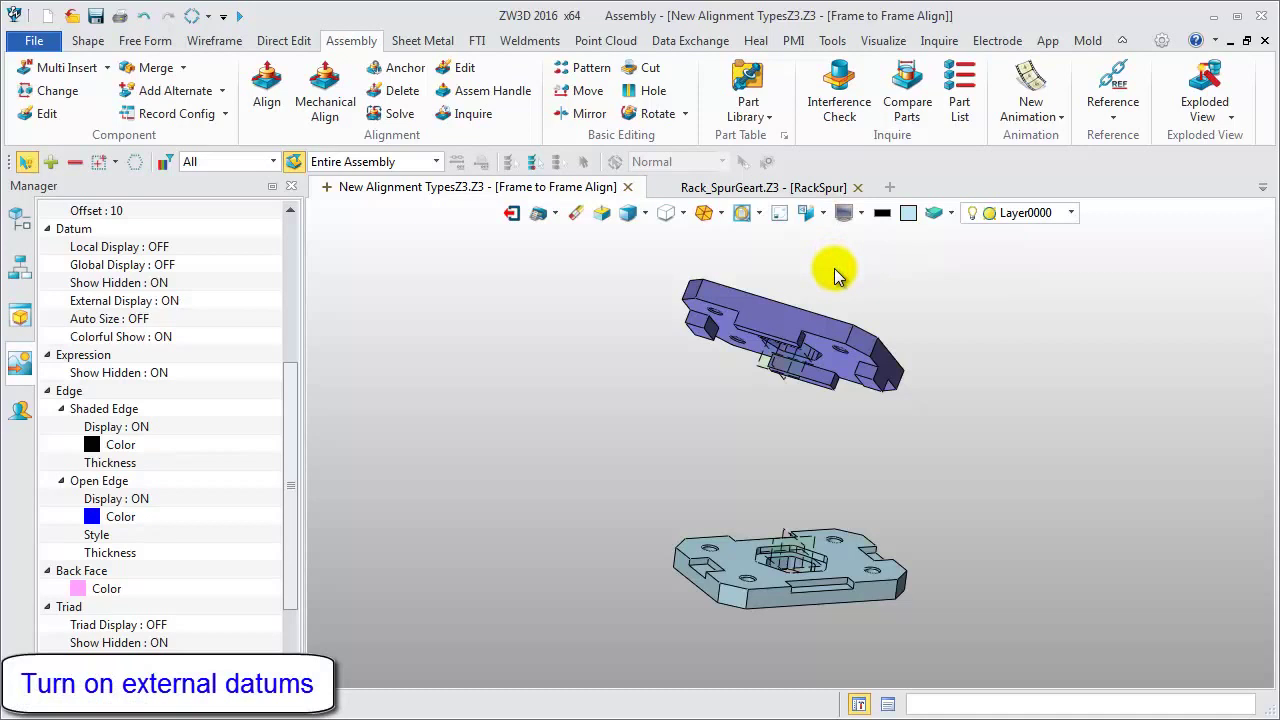
Step: Frame-align the upper plate's XZ datum onto the lower plate's XZ datum
left_click(262, 95)
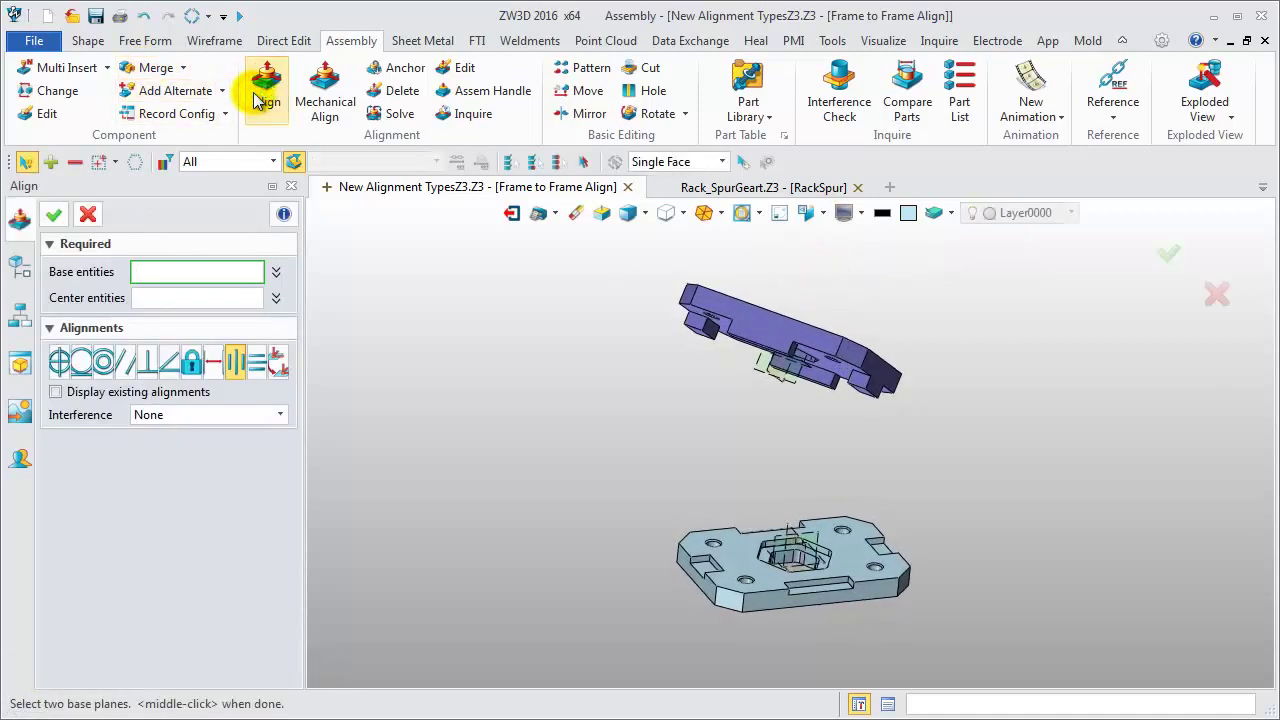
left_click(276, 362)
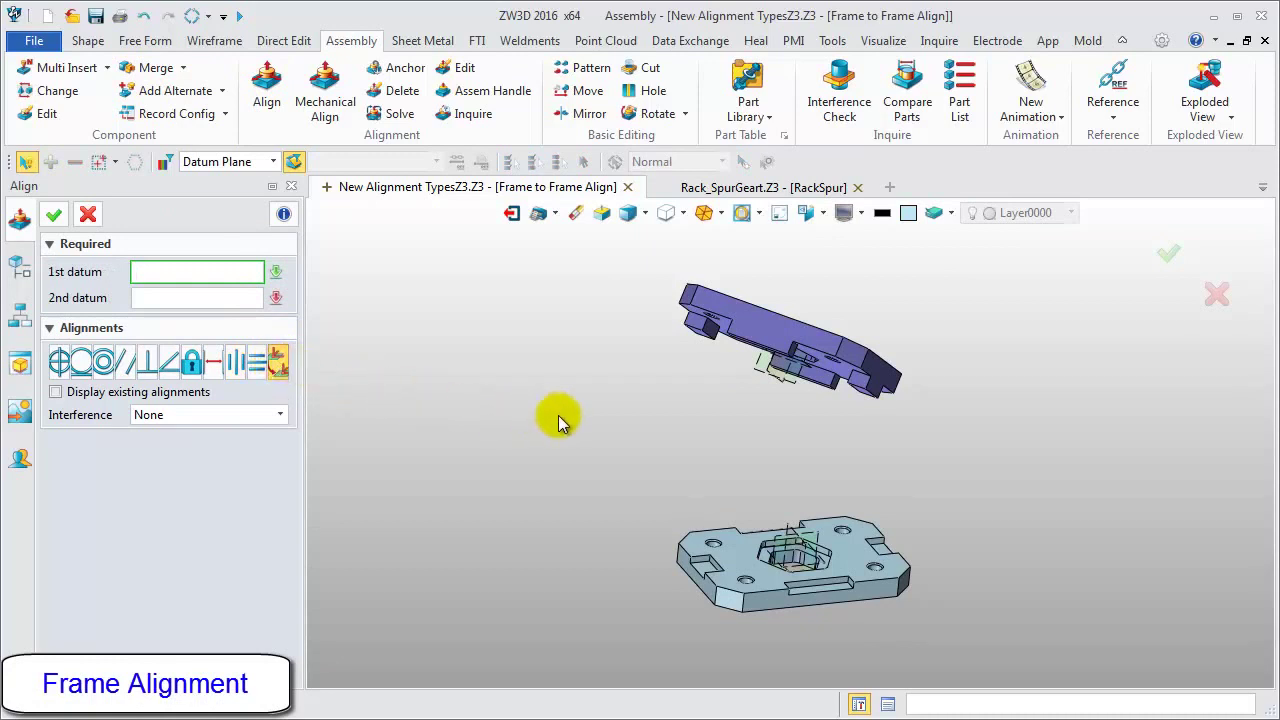
left_click(788, 392)
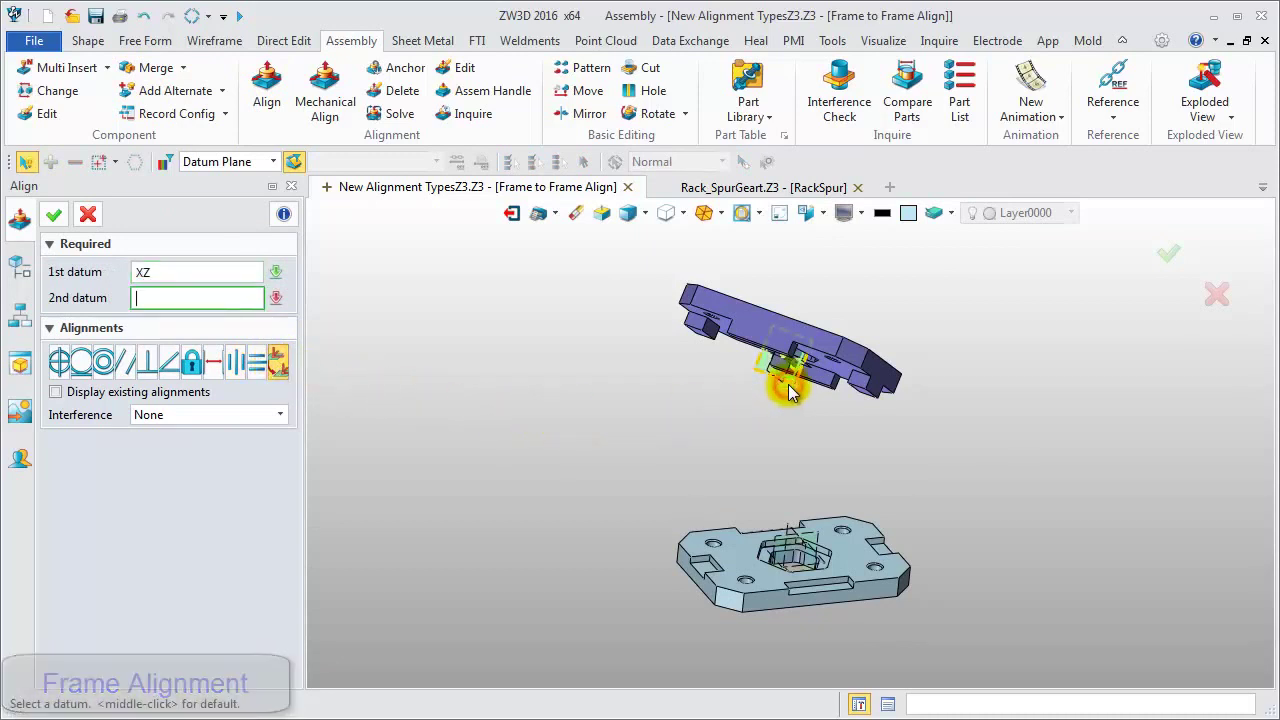
left_click(823, 541)
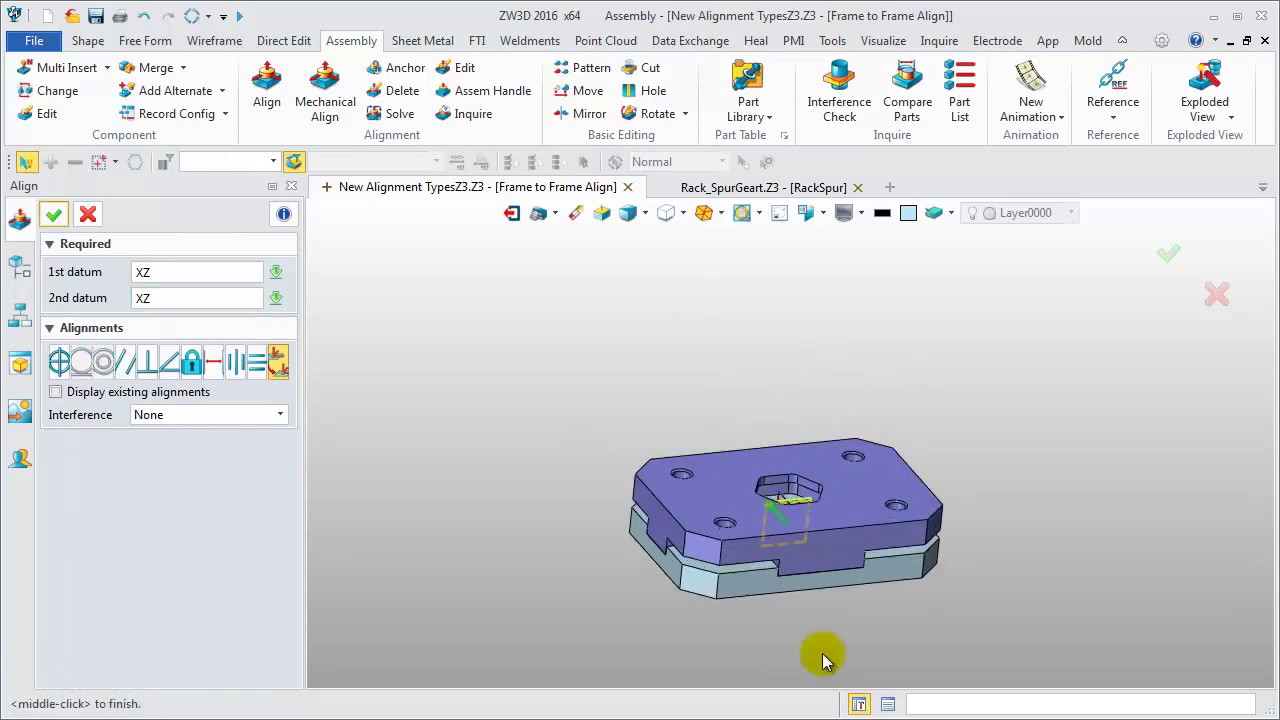
mouse_move(820, 651)
right_mouse_down()
mouse_move(797, 640)
mouse_move(808, 643)
right_mouse_up()
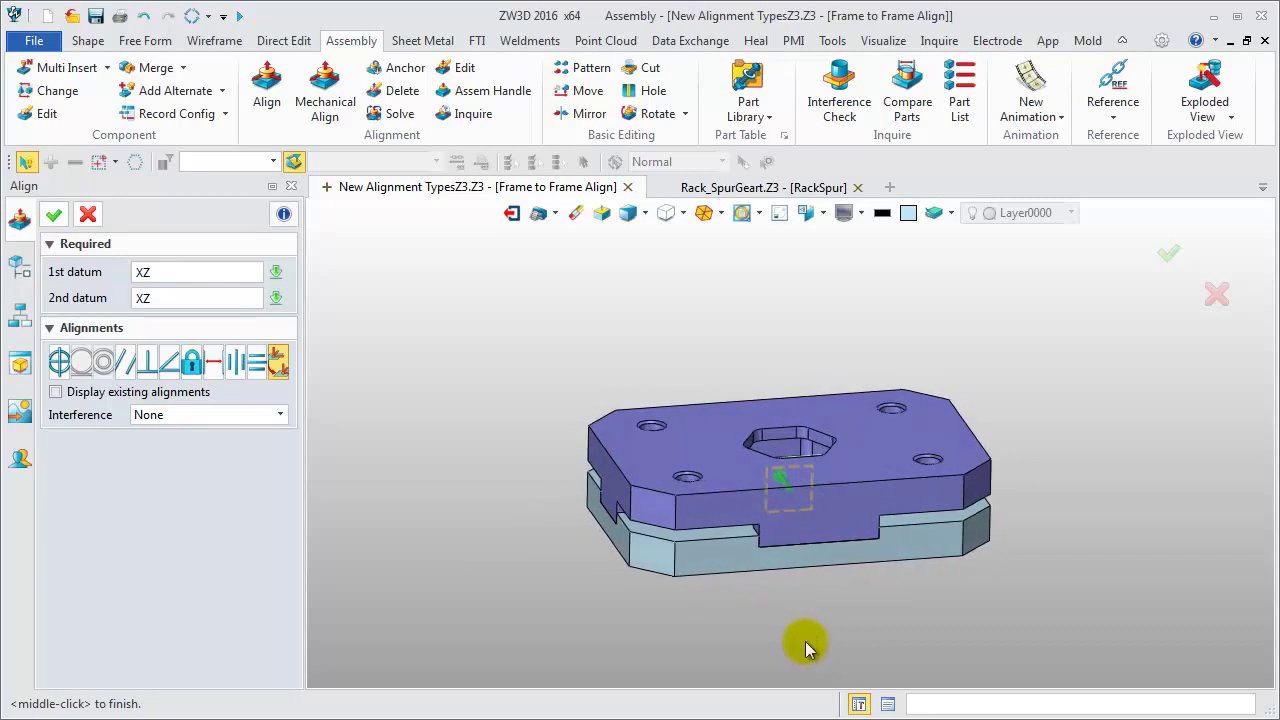
left_click(55, 217)
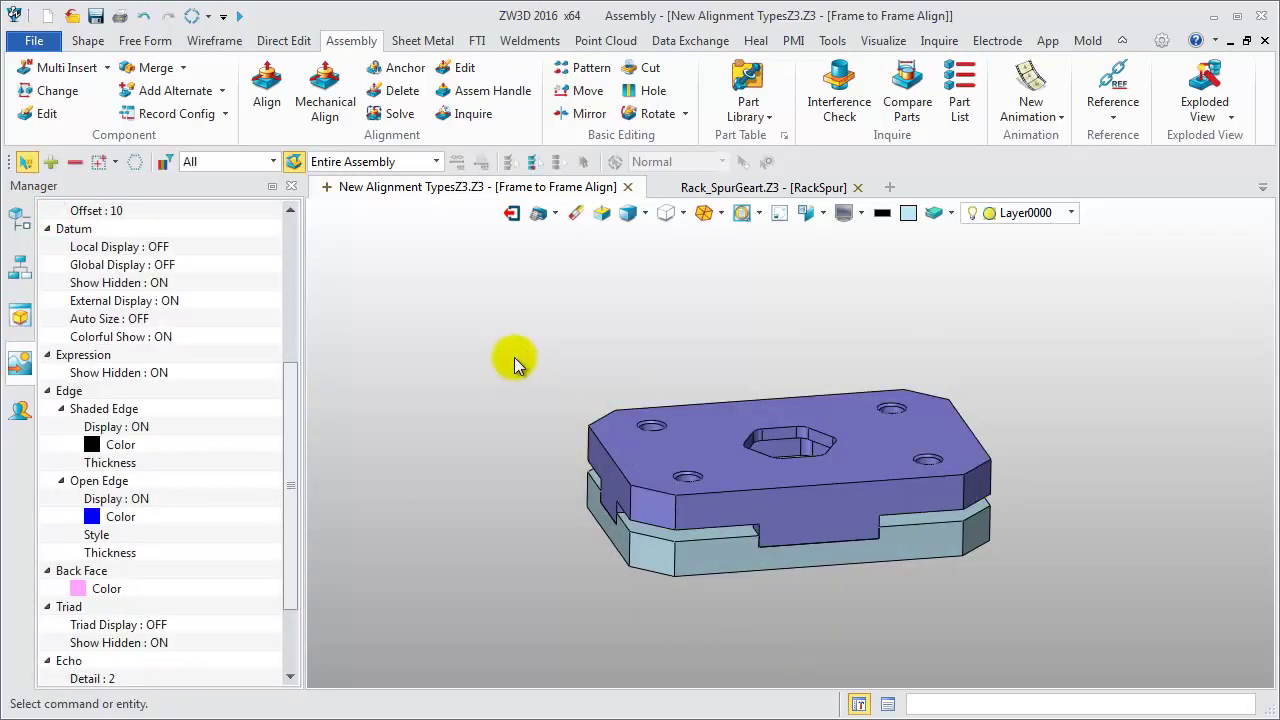
right_click_drag(515, 363, 769, 403)
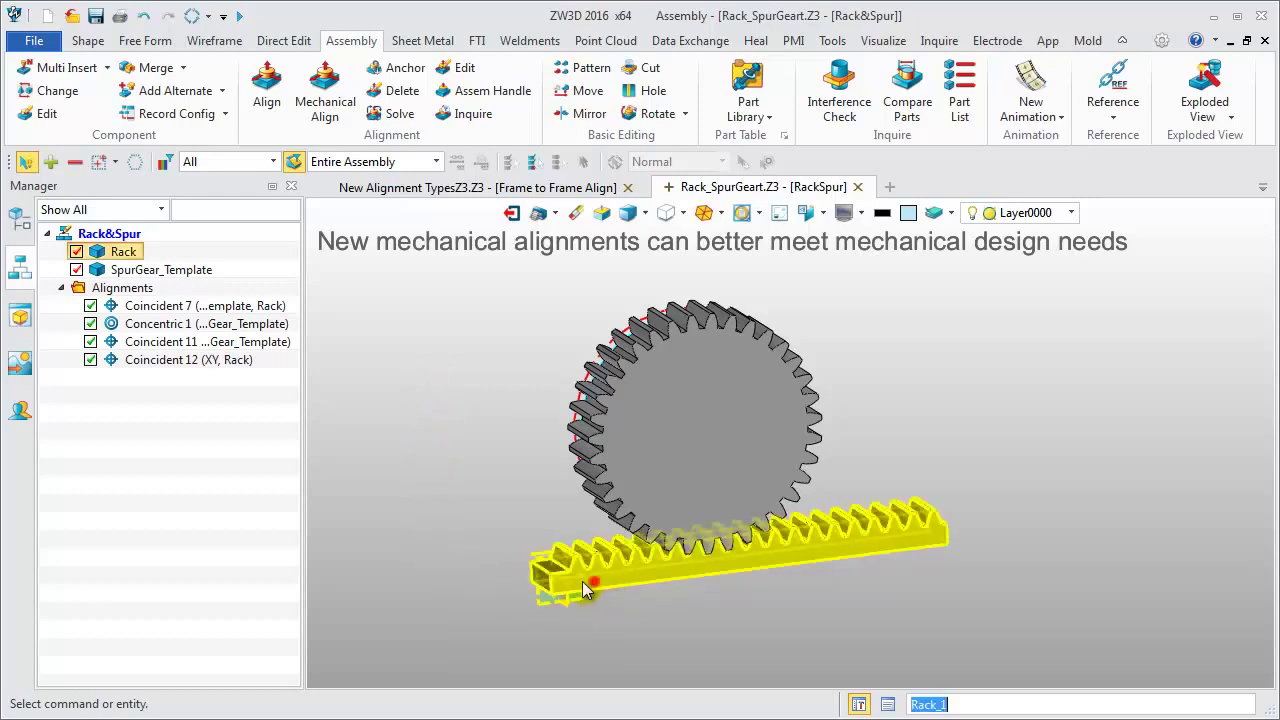
mouse_move(582, 590)
left_mouse_down()
mouse_move(366, 598)
mouse_move(672, 599)
mouse_move(595, 606)
left_mouse_up()
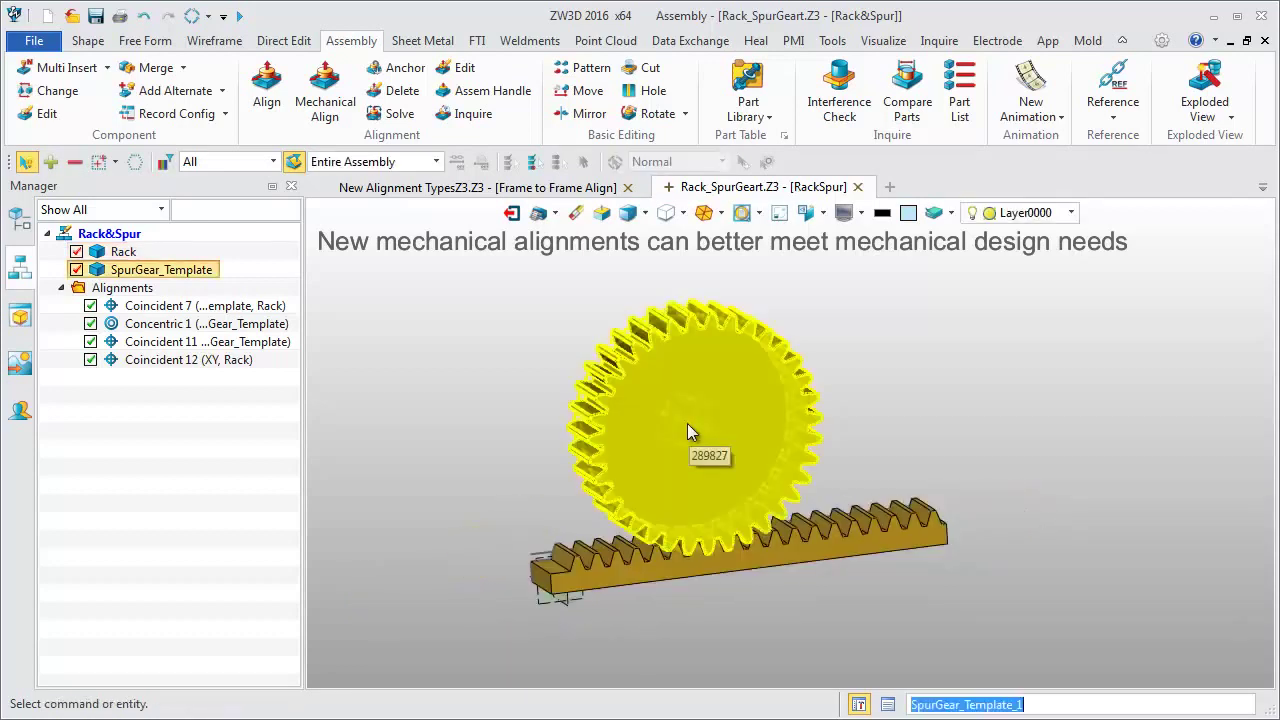
left_click(652, 113)
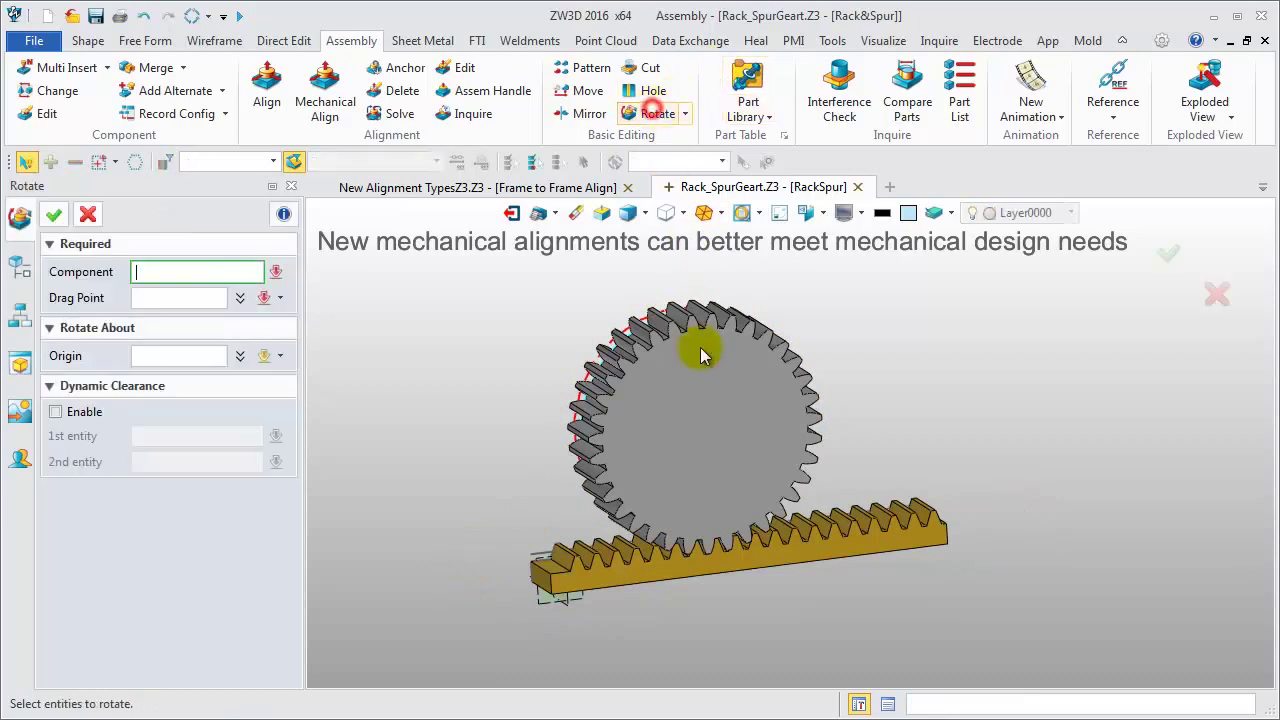
left_click(657, 410)
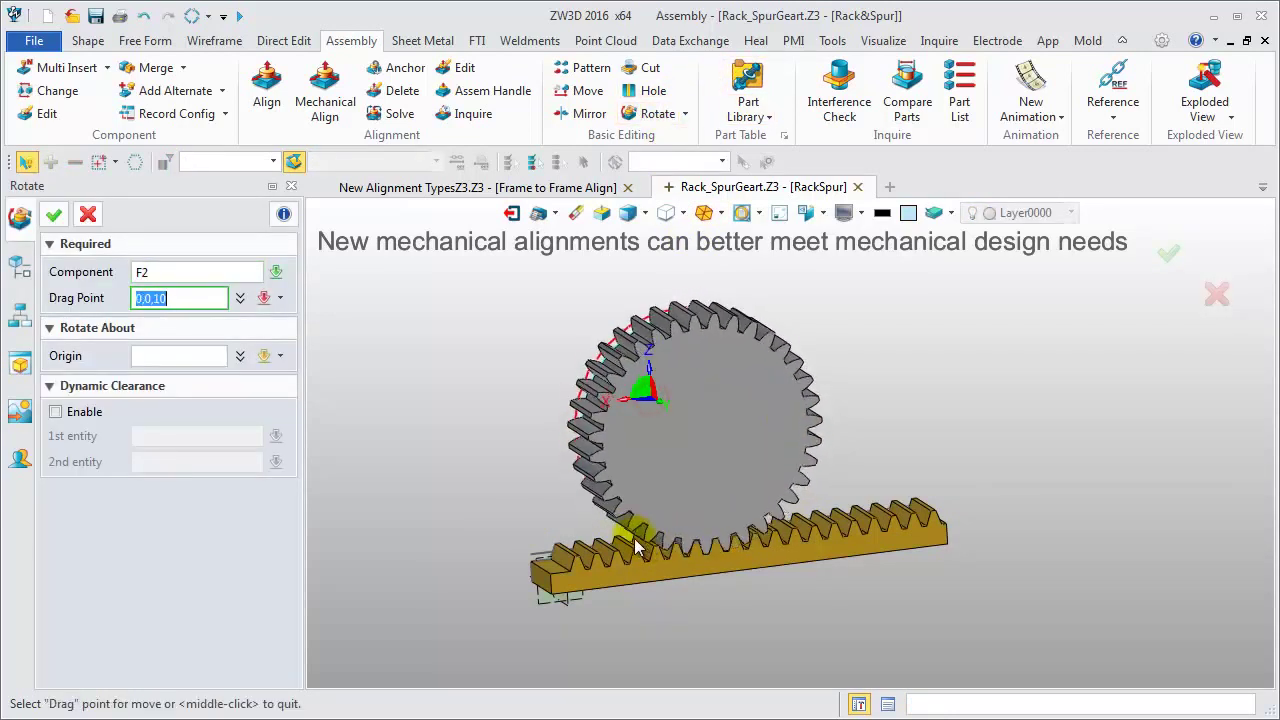
middle_click(745, 380)
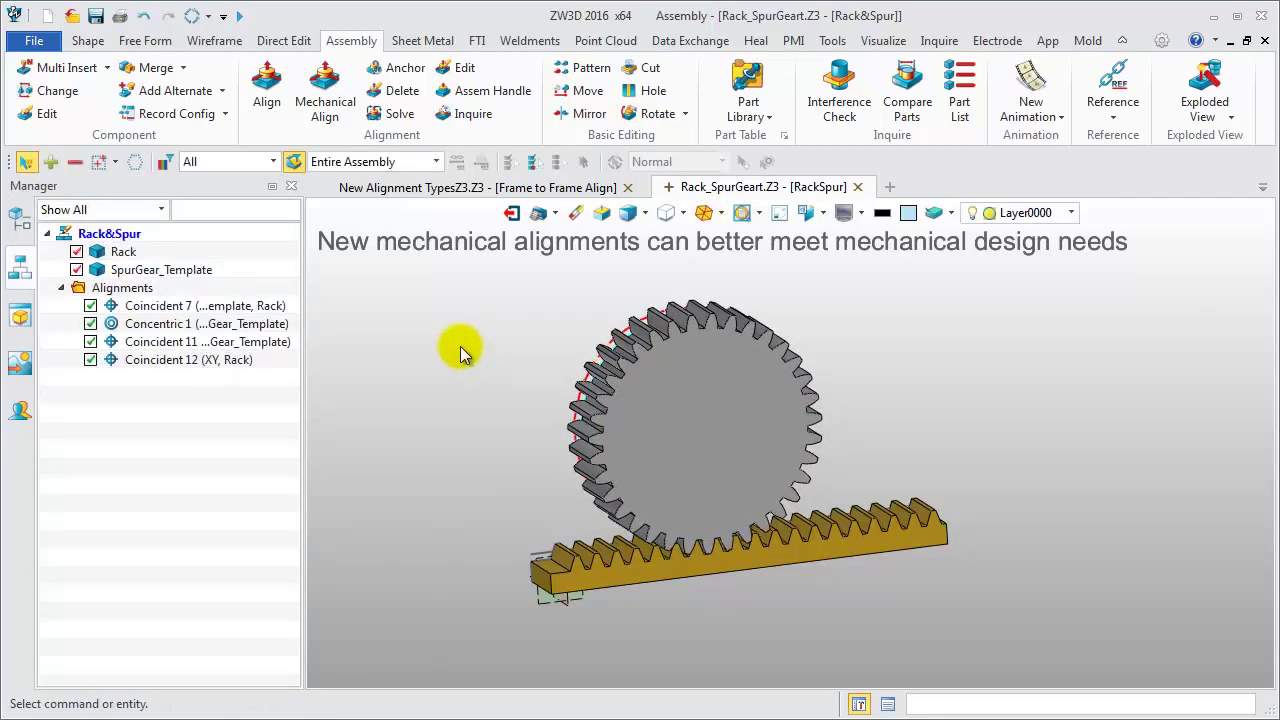
Step: Couple the gear circle to the rack edge with a Rack & Pinion alignment at 549 distance/revolution
left_click(324, 110)
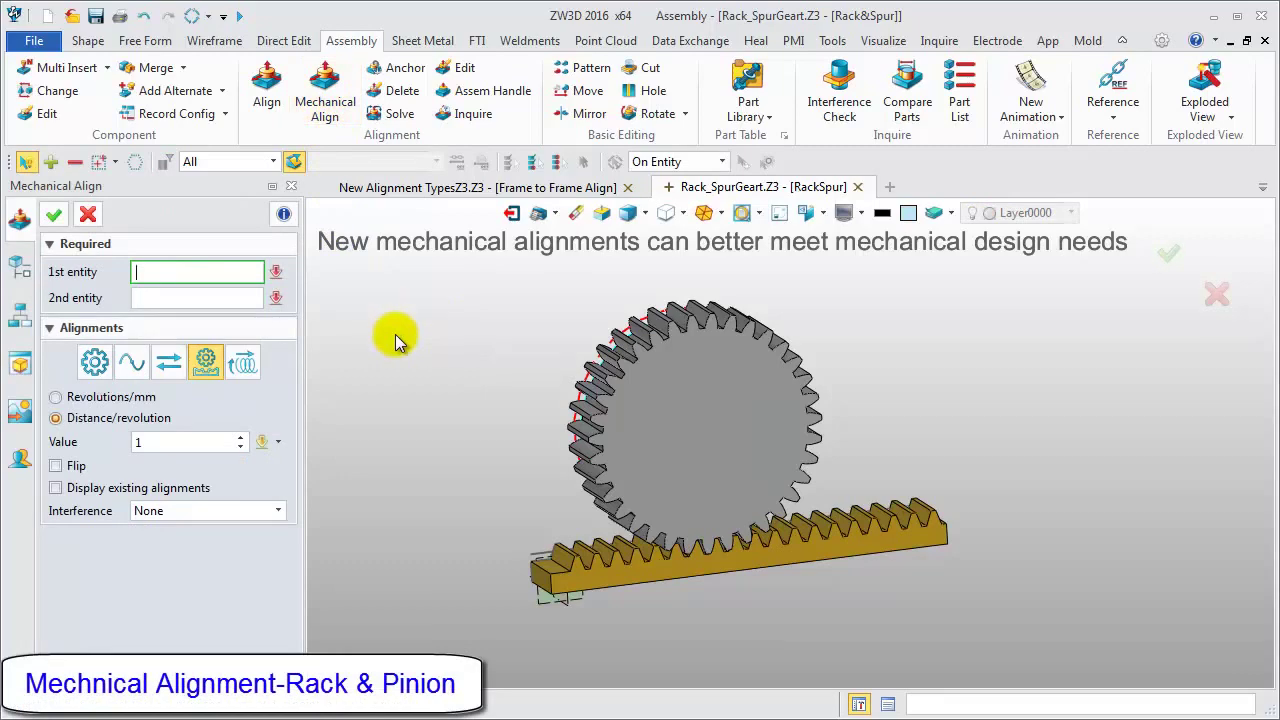
middle_click_drag(423, 437, 677, 509)
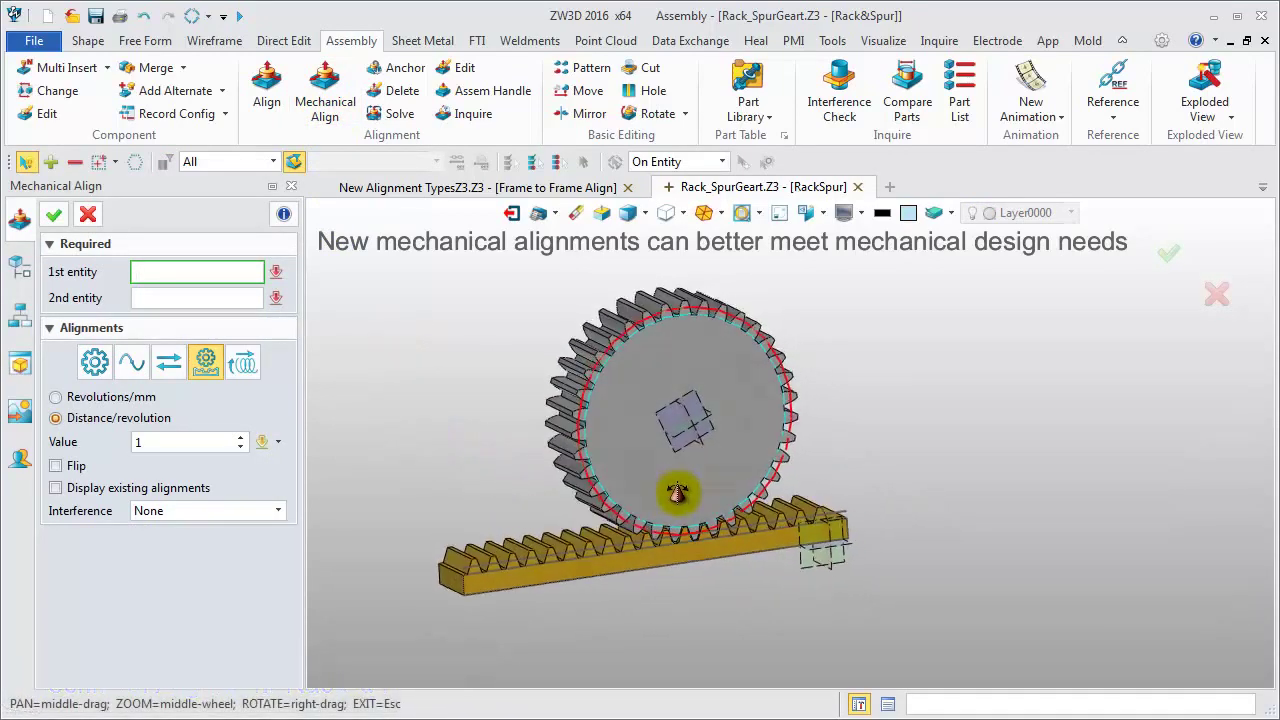
left_click(635, 522)
scroll(620, 522, "up", 4)
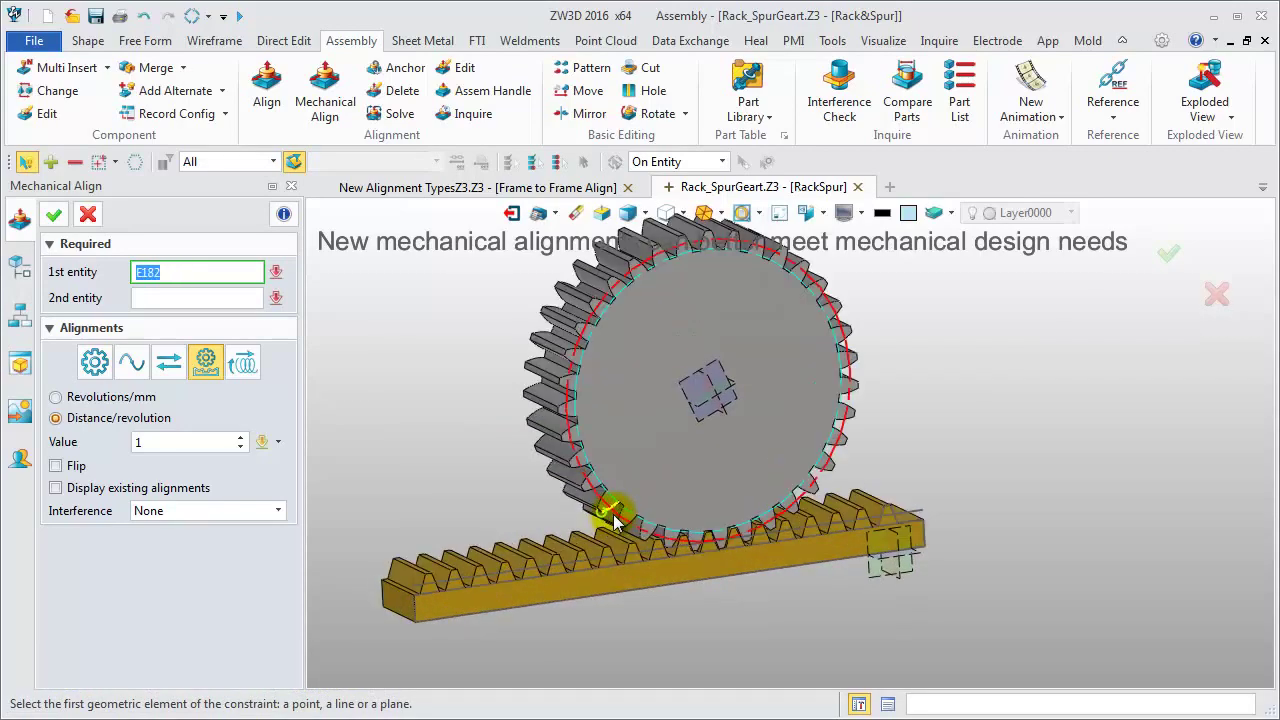
left_click(619, 518)
scroll(437, 490, "down", 5)
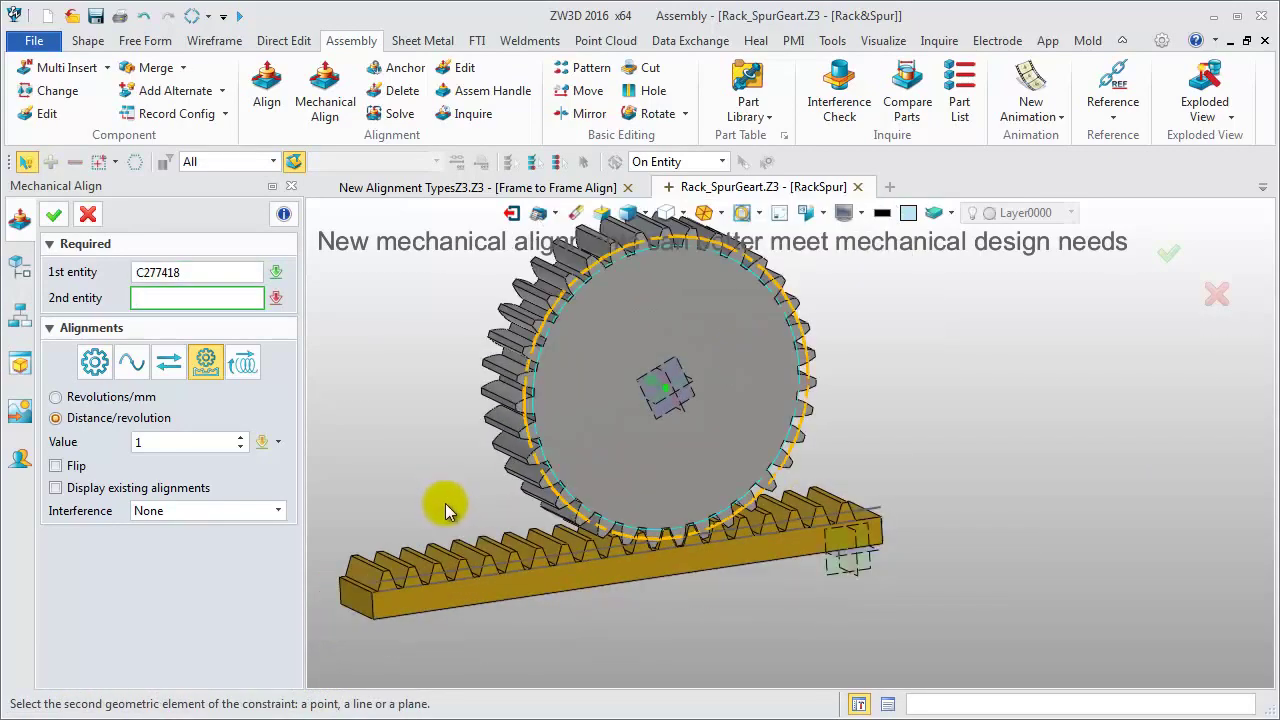
right_click_drag(498, 478, 529, 492)
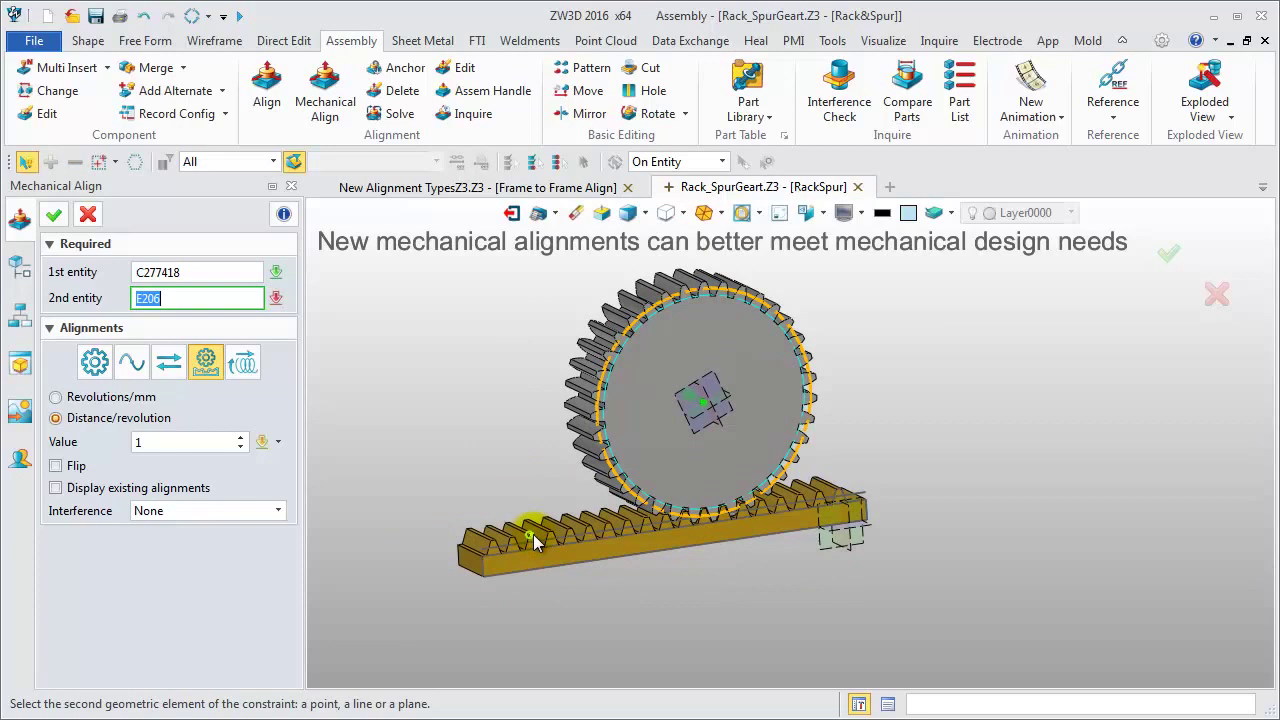
left_click(498, 550)
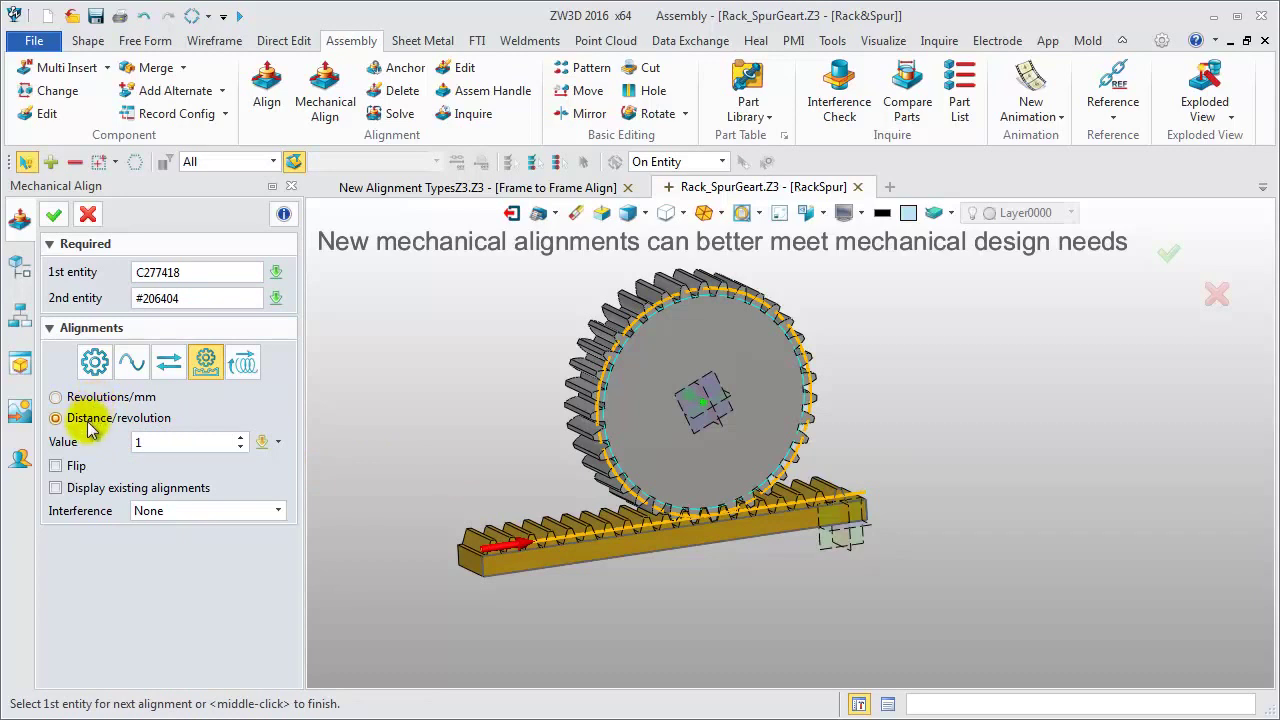
left_click(148, 443)
double_click(138, 443)
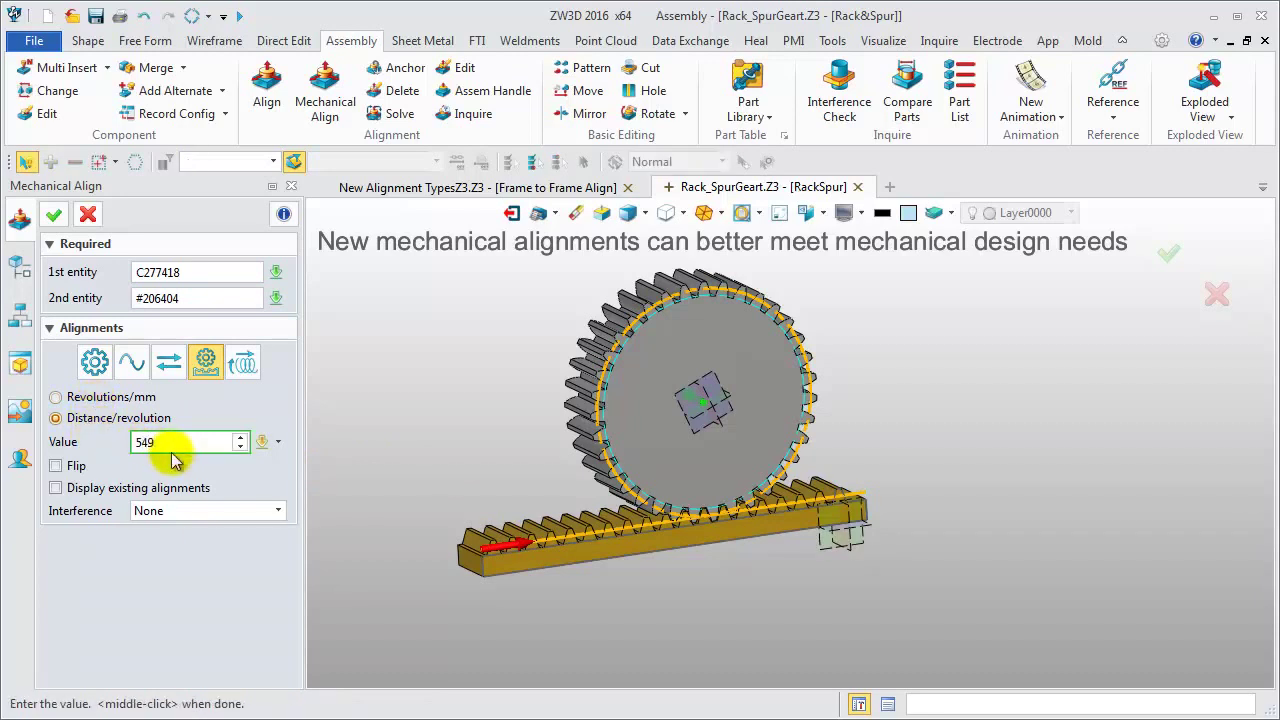
left_click(55, 218)
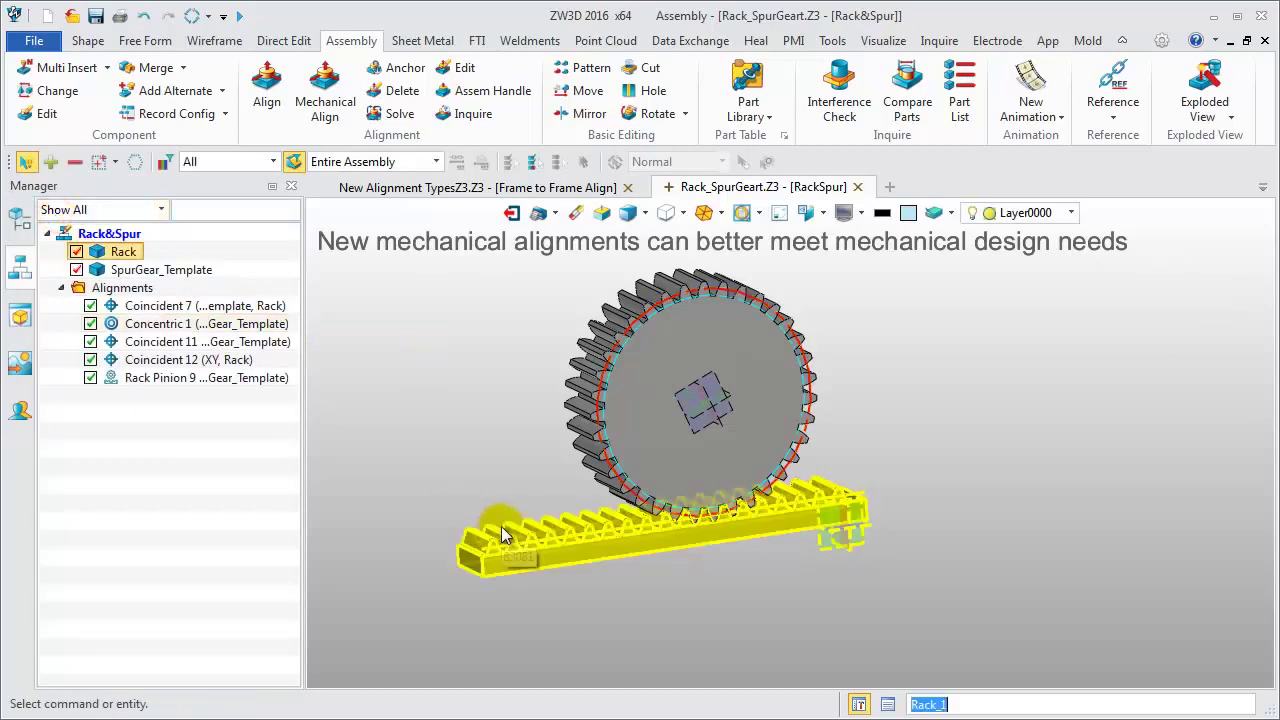